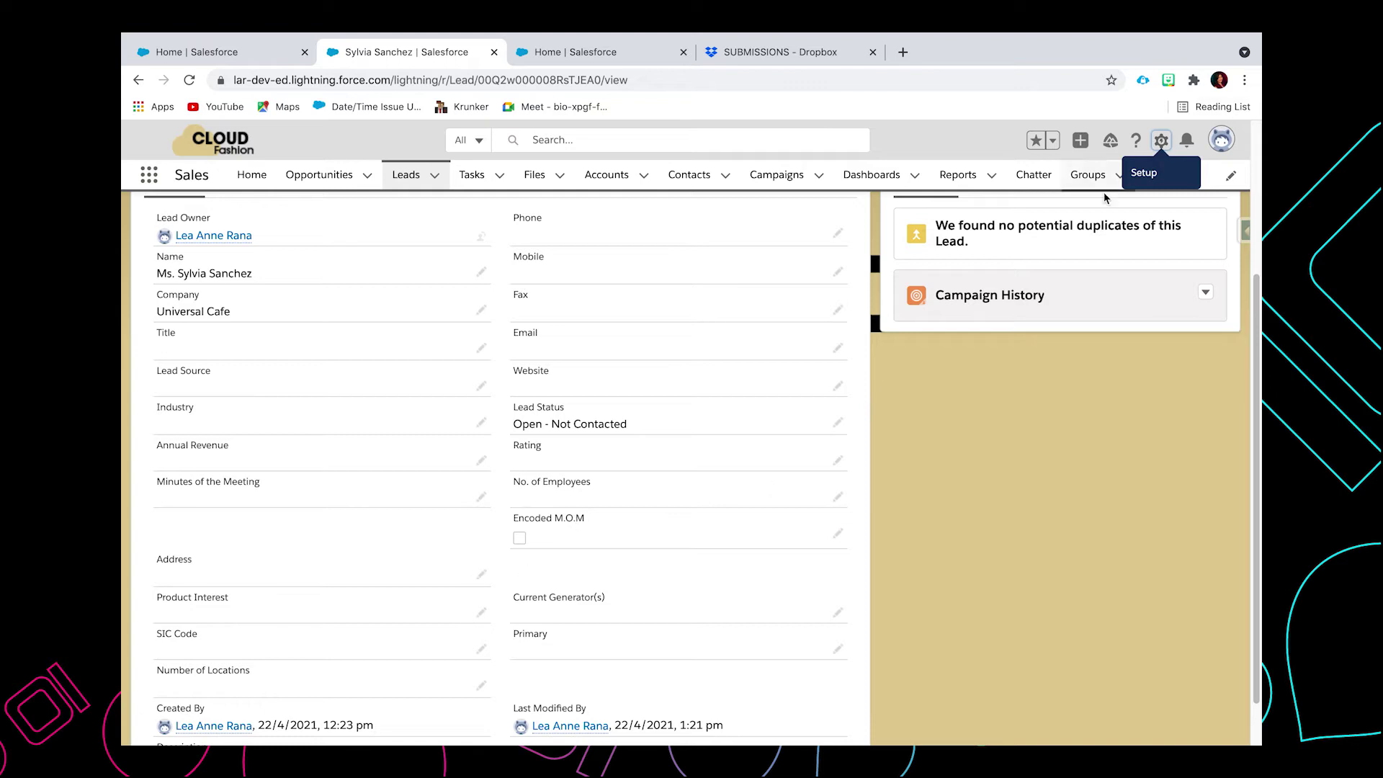
Open Salesforce Setup, search the setup options for "workflow" and go to Workflow Rules.
{"action": "left_click", "coordinate": [1156, 148]}
{"action": "left_click", "coordinate": [1115, 195]}
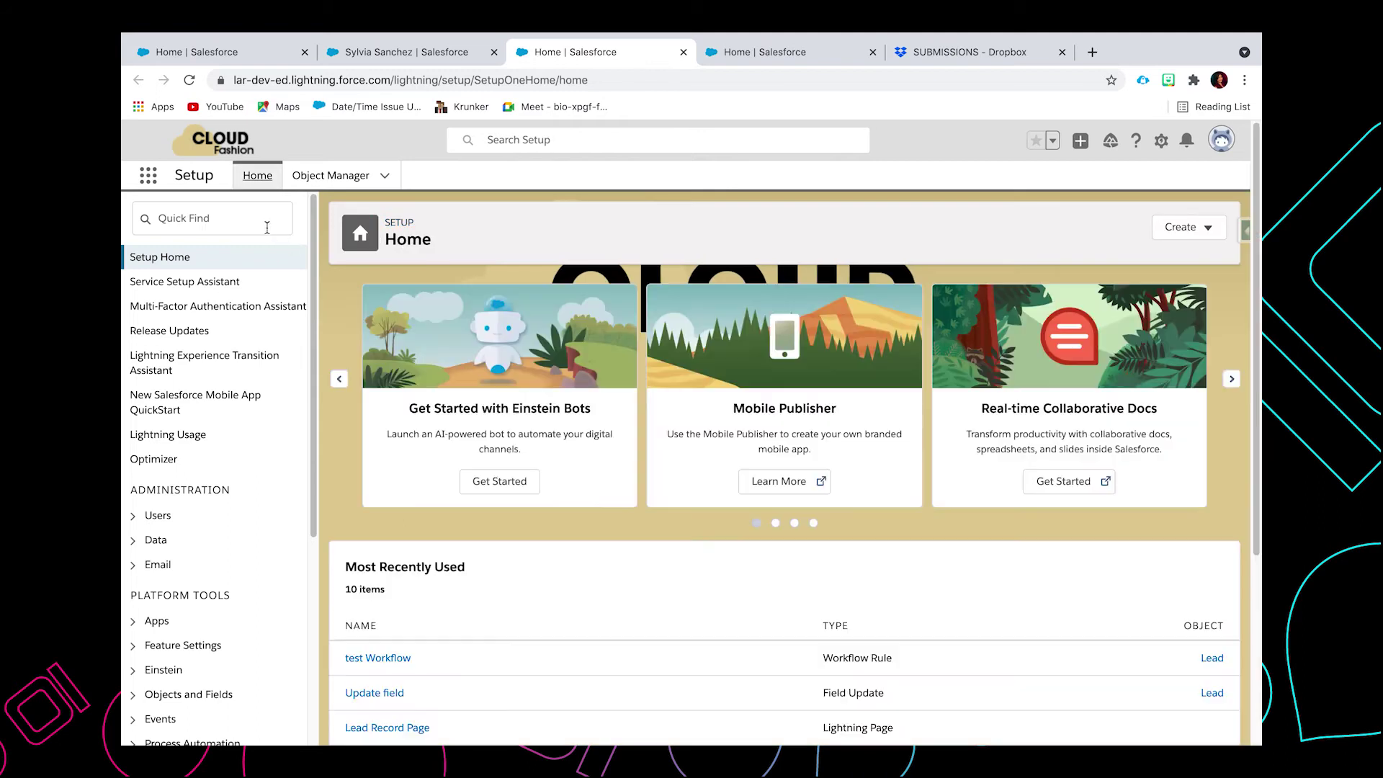
{"action": "left_click", "coordinate": [266, 227]}
{"action": "type", "text": "workflow"}
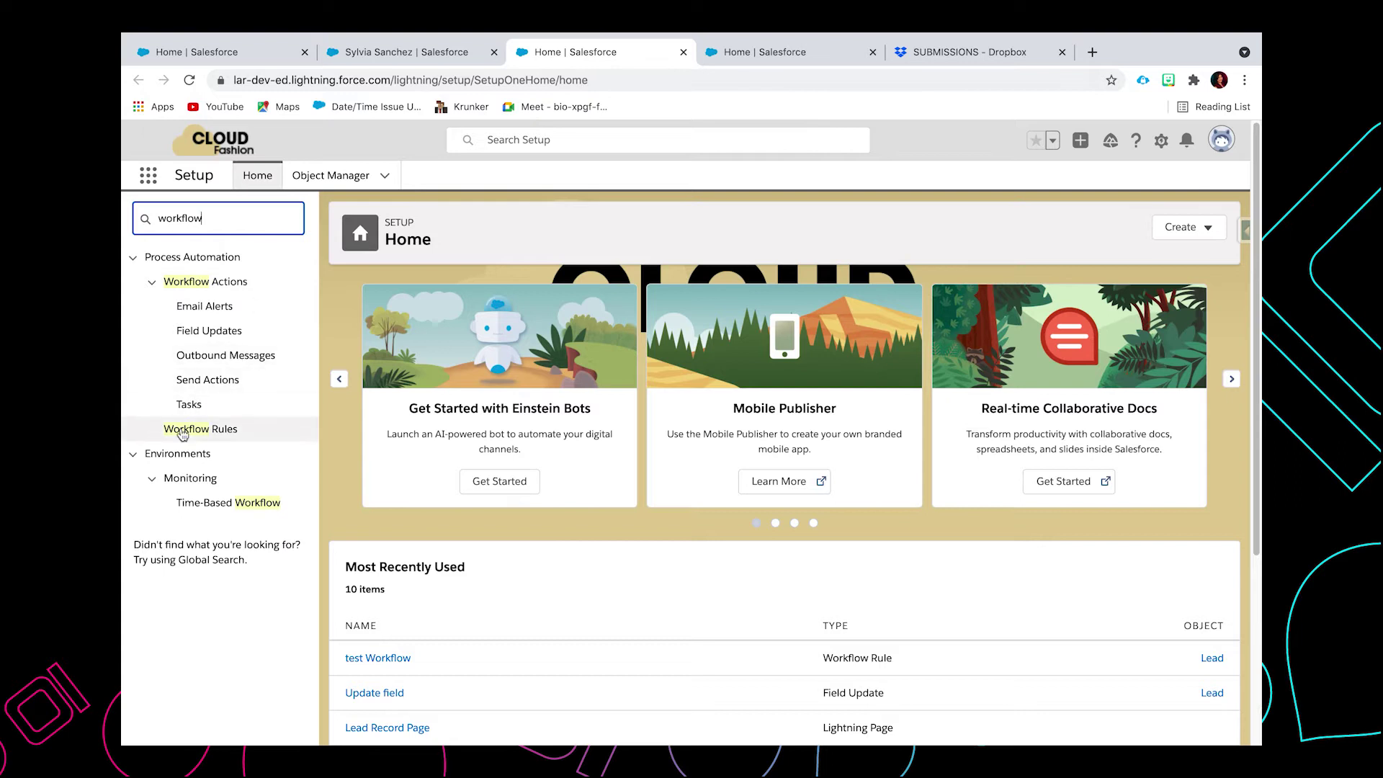
{"action": "left_click", "coordinate": [183, 432]}
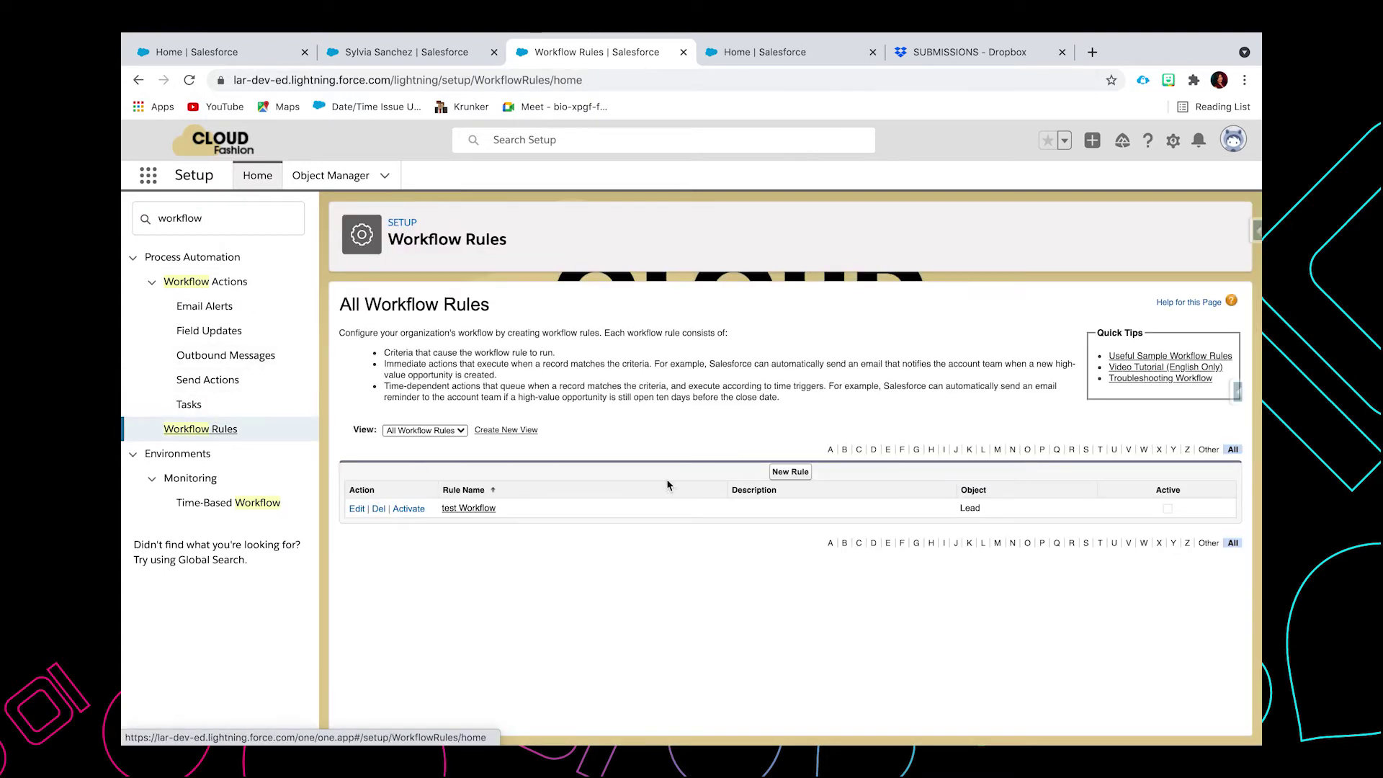
Start a new workflow rule that applies to the Lead object and proceed to its configuration.
{"action": "left_click", "coordinate": [799, 475]}
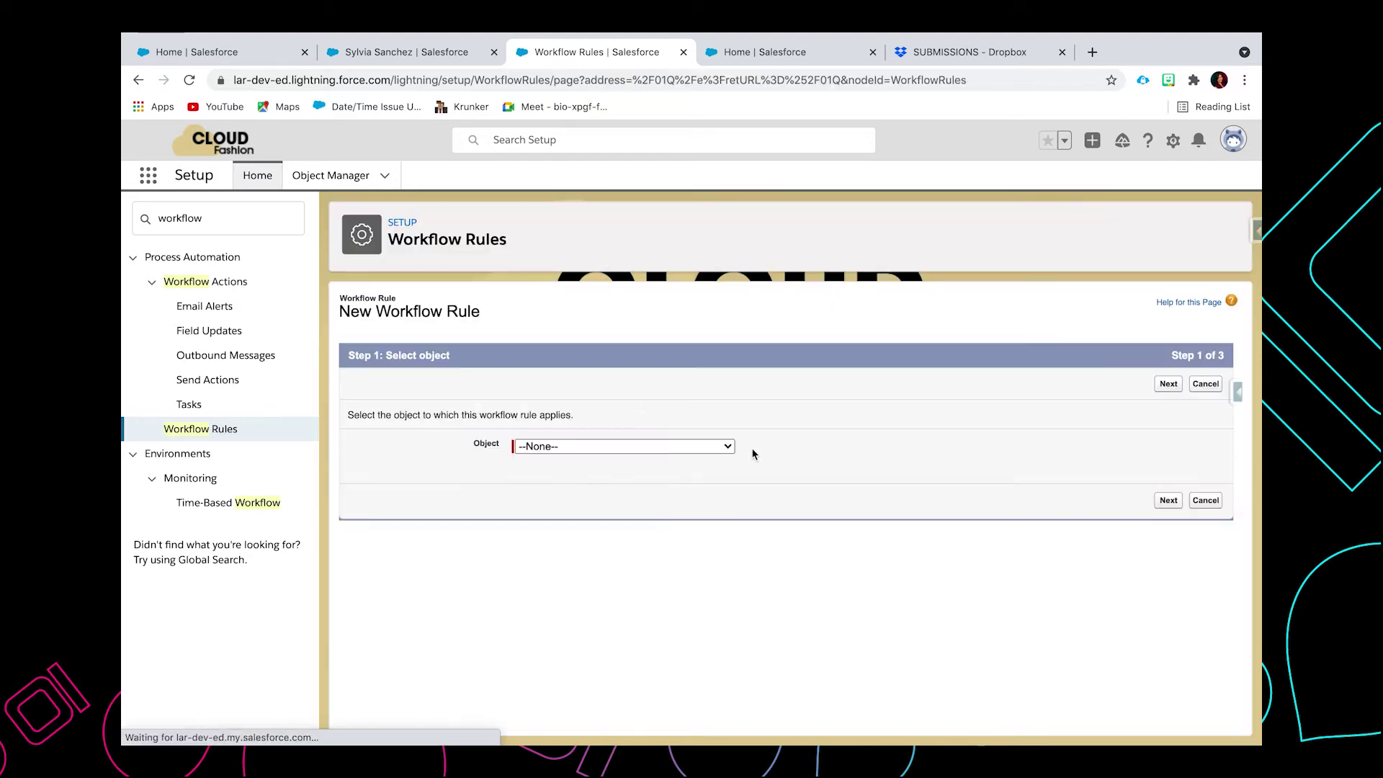
{"action": "left_click", "coordinate": [607, 446]}
{"action": "scroll", "coordinate": [601, 546], "scroll_direction": "down", "scroll_amount": 10}
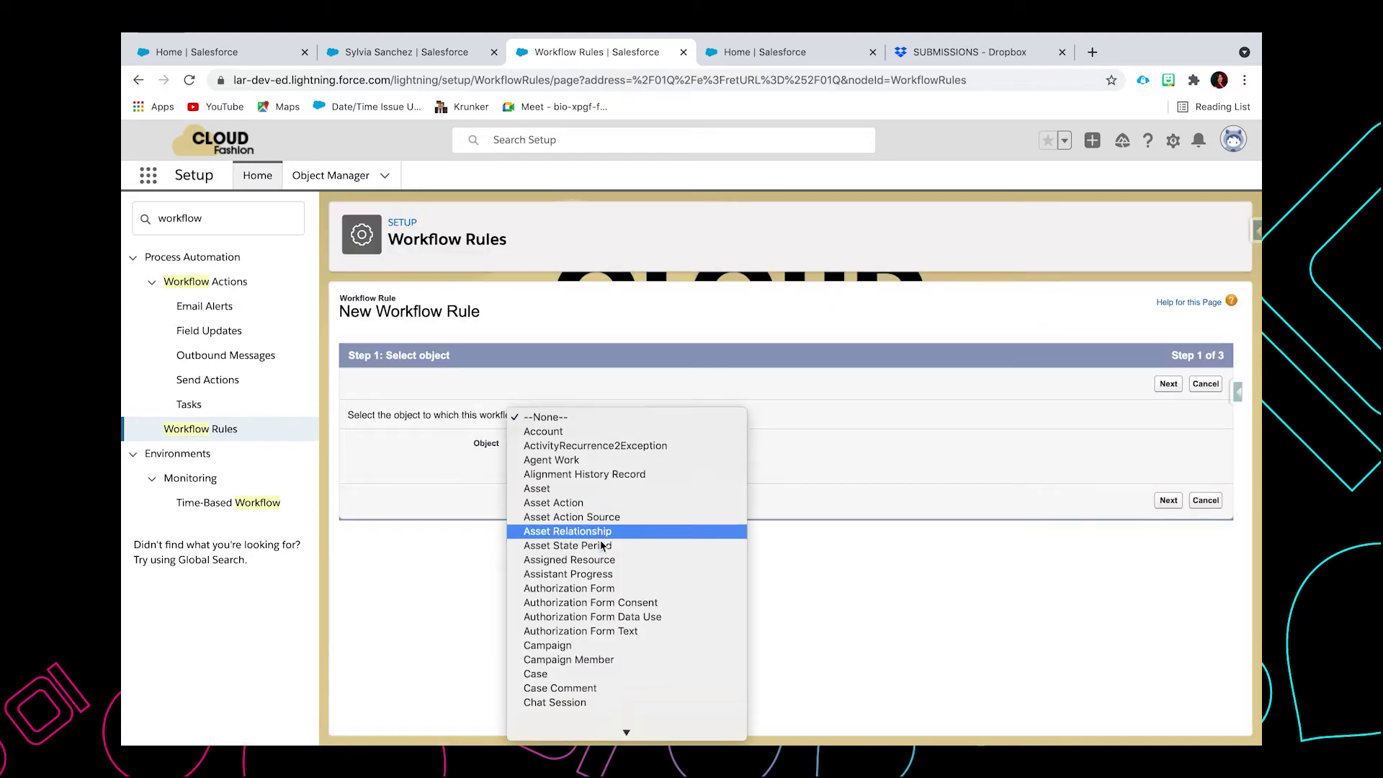
{"action": "scroll", "coordinate": [602, 547], "scroll_direction": "down", "scroll_amount": 6}
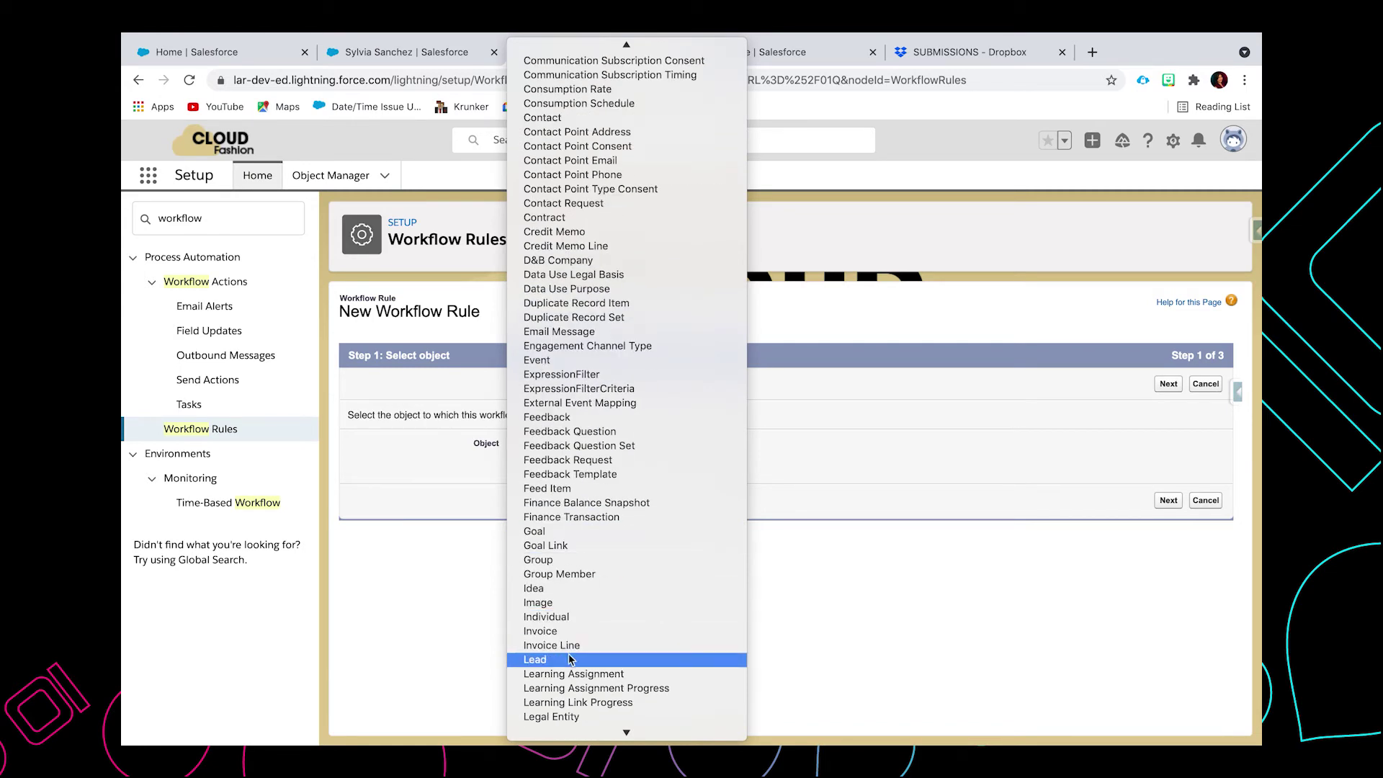
{"action": "left_click", "coordinate": [603, 659]}
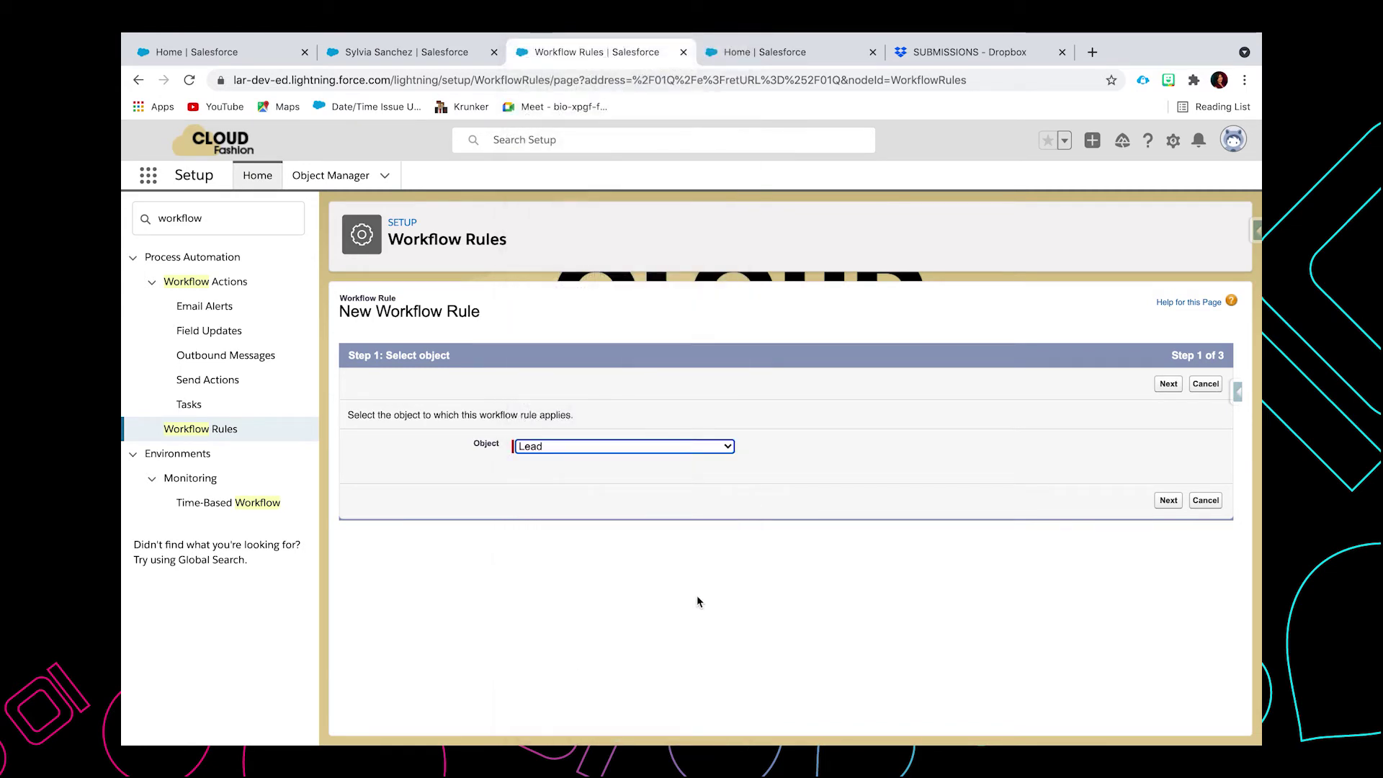
{"action": "left_click", "coordinate": [1168, 383]}
Name the rule "M.O.M Workflow" and have it evaluated when a record is created, and every time it's edited.
{"action": "left_click", "coordinate": [567, 471]}
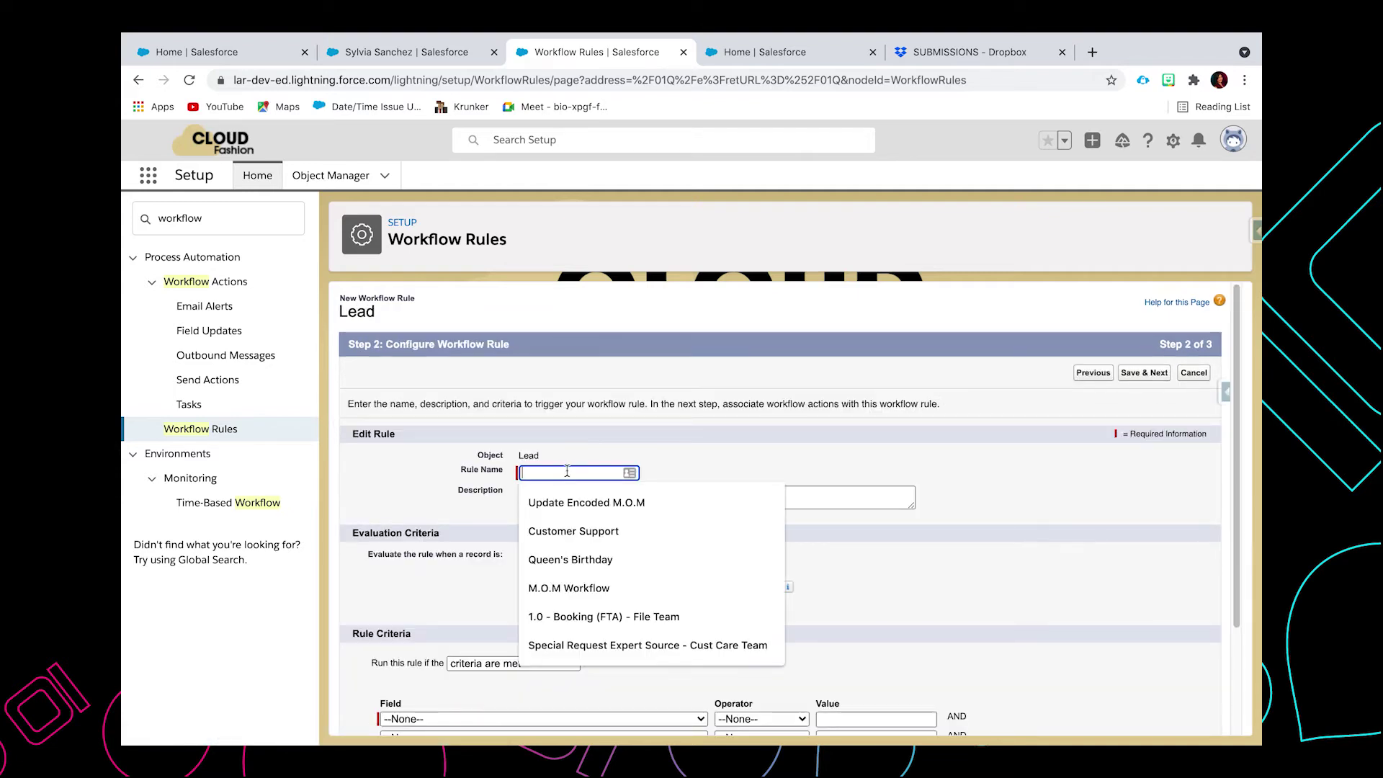
{"action": "type", "text": "M"}
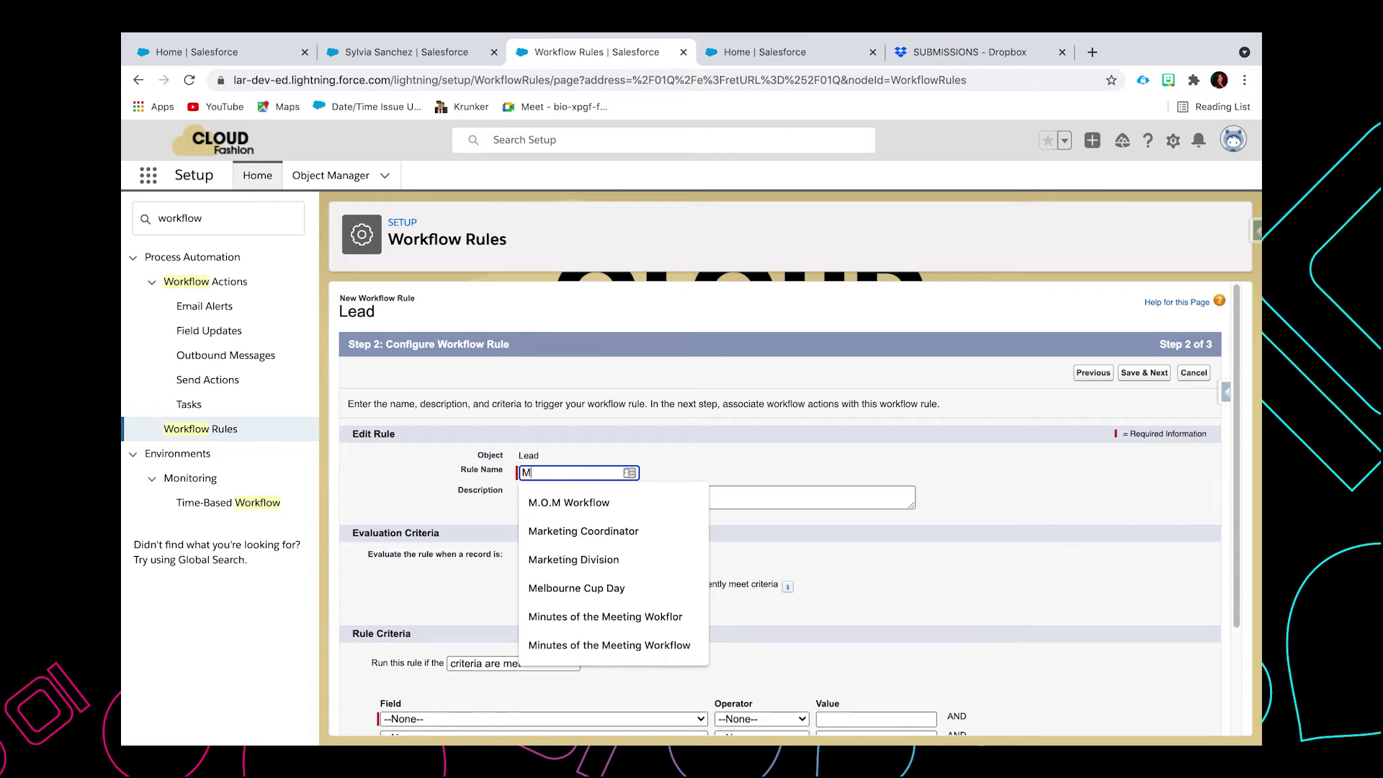
{"action": "type", "text": "."}
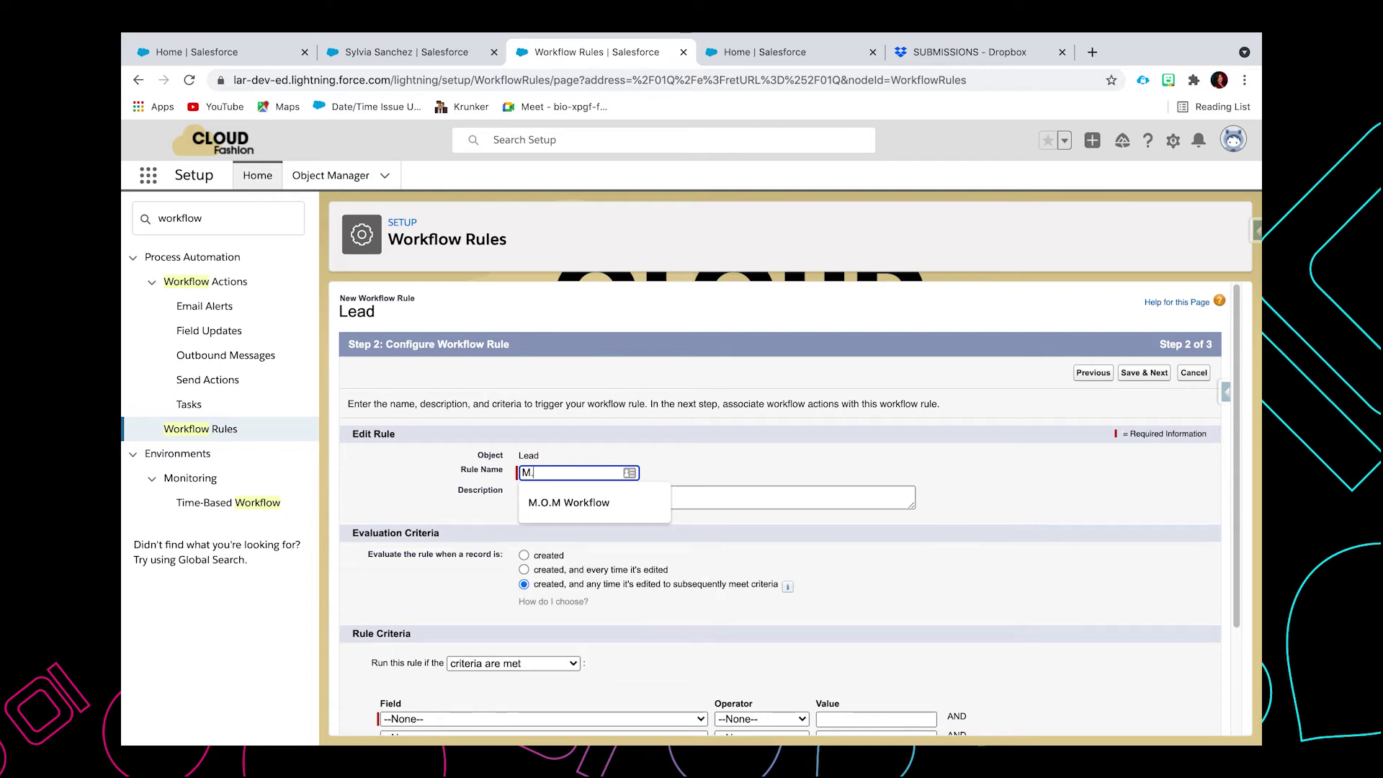
{"action": "type", "text": "O.M Workflow"}
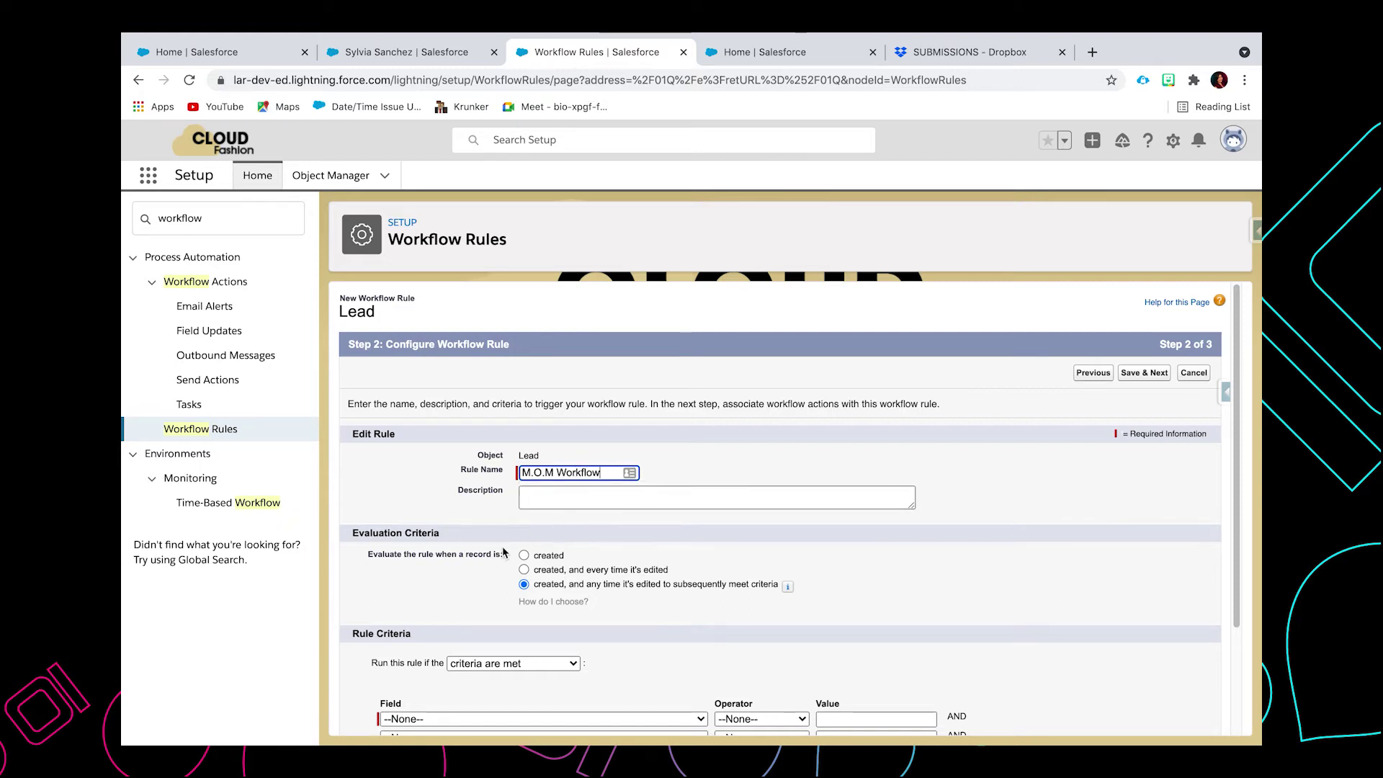
{"action": "left_click", "coordinate": [524, 569]}
Run the rule if the formula NOT(ISBLANK(Minutes_of_the_Meeting__c)) evaluates to true, check its syntax and save the rule.
{"action": "scroll", "coordinate": [576, 548], "scroll_direction": "down", "scroll_amount": 3}
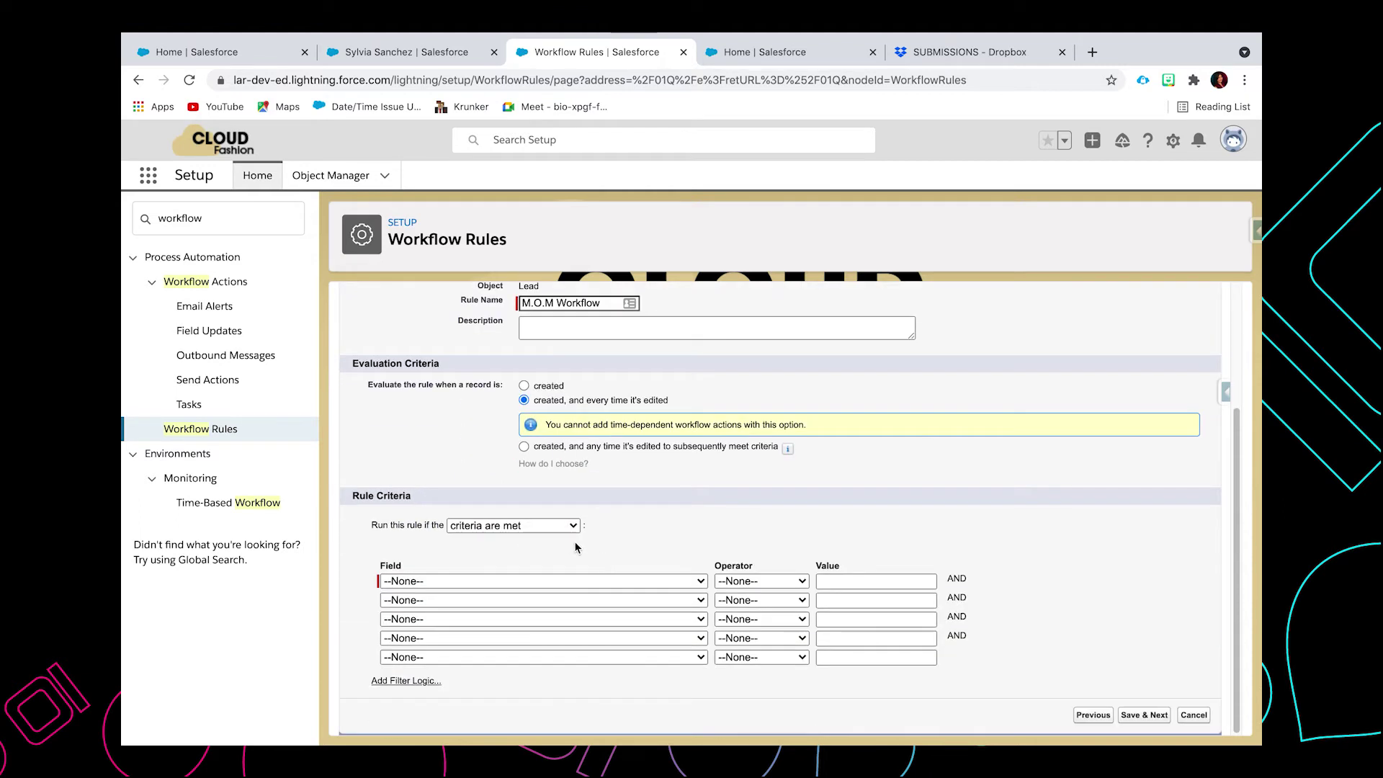
{"action": "left_click", "coordinate": [553, 526]}
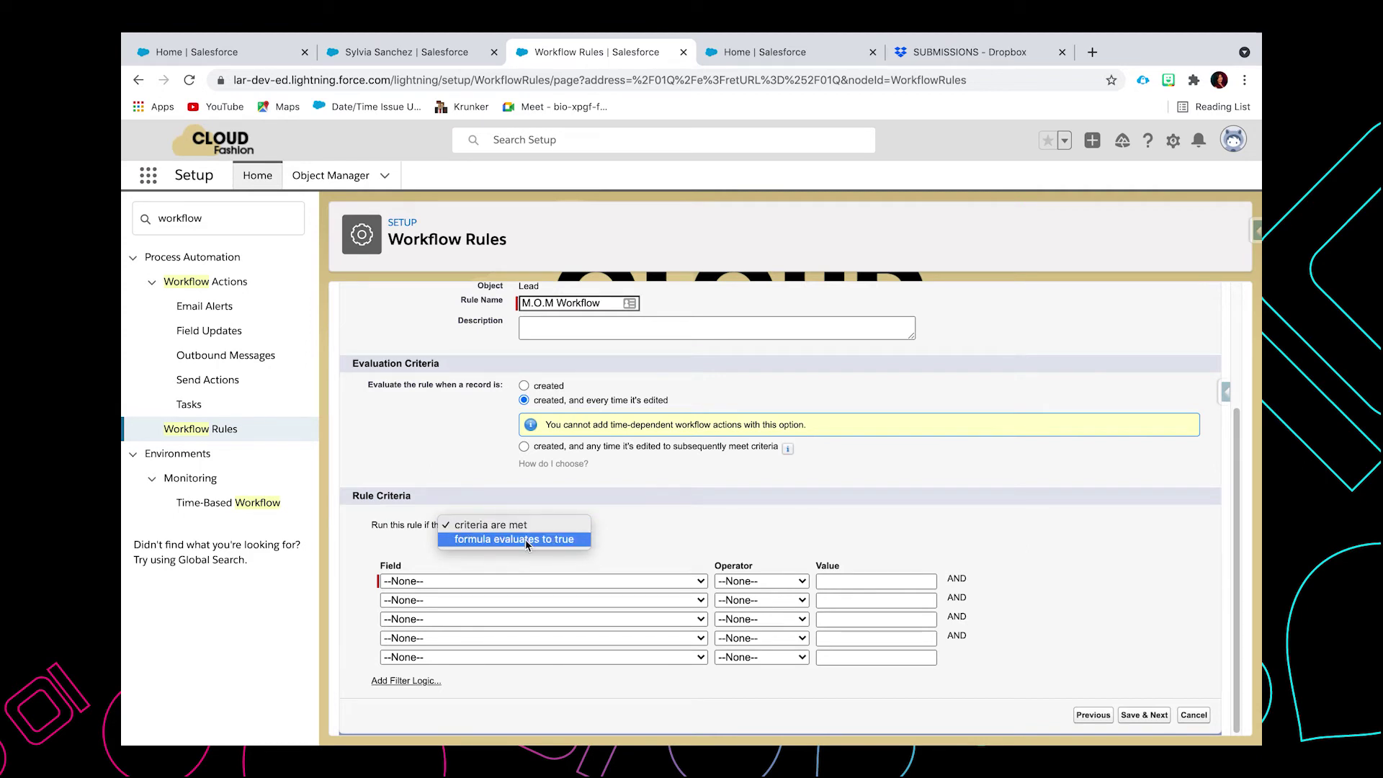
{"action": "left_click", "coordinate": [525, 539]}
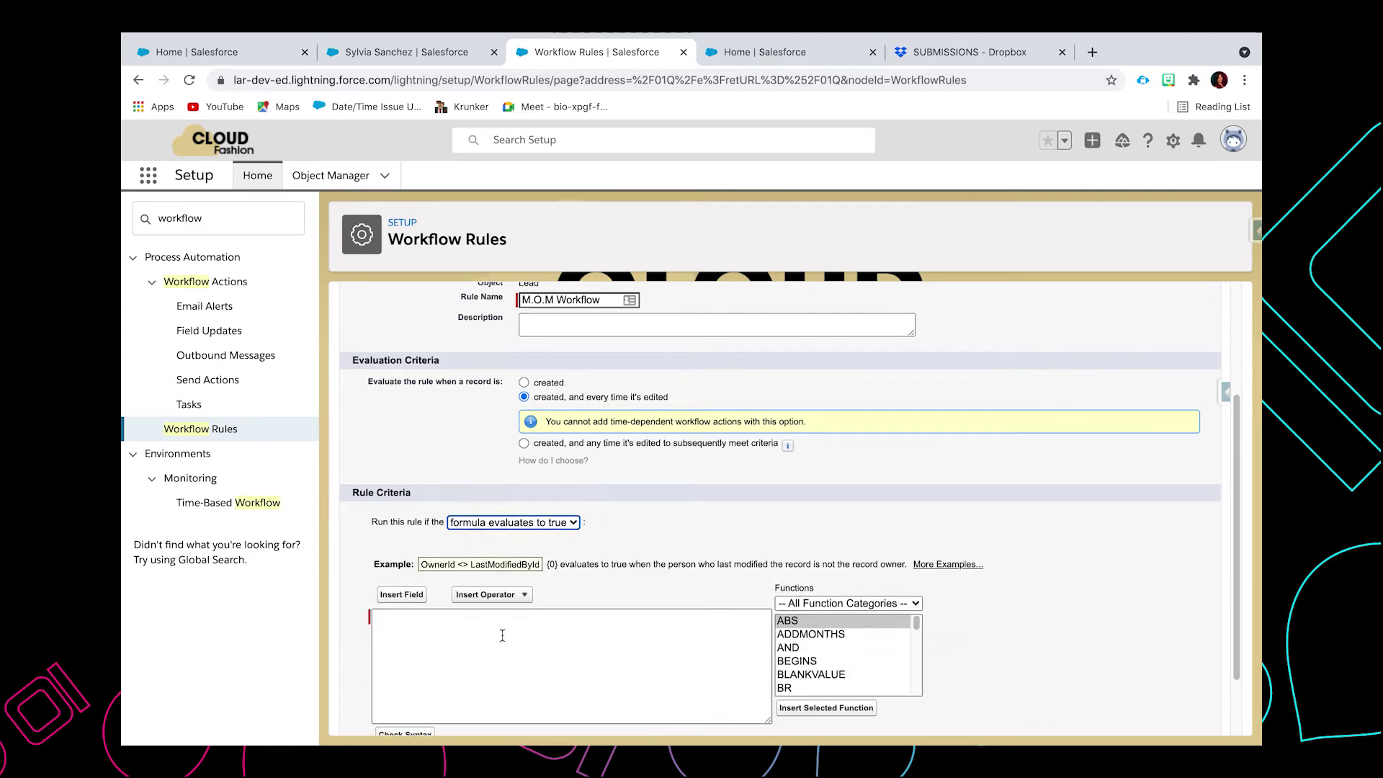
{"action": "right_click", "coordinate": [502, 636]}
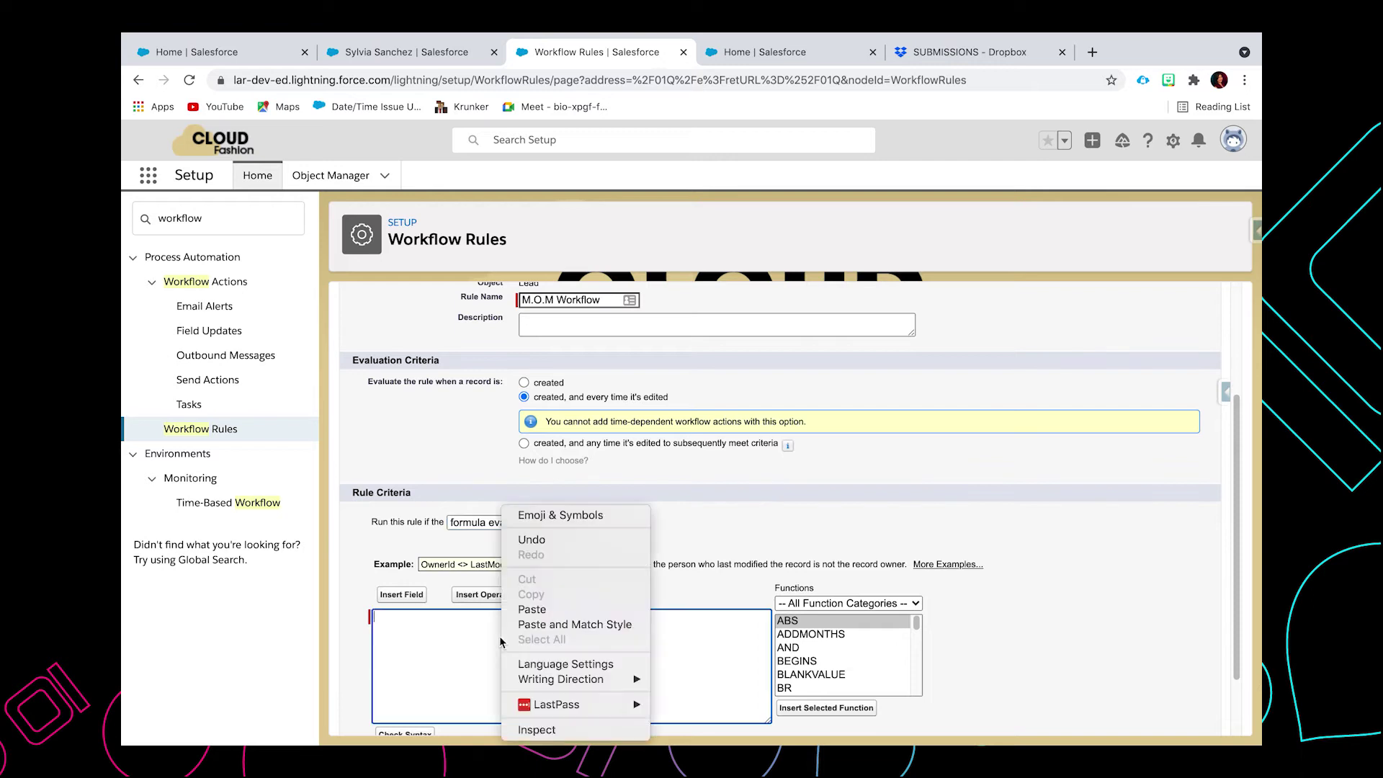
{"action": "left_click", "coordinate": [547, 610]}
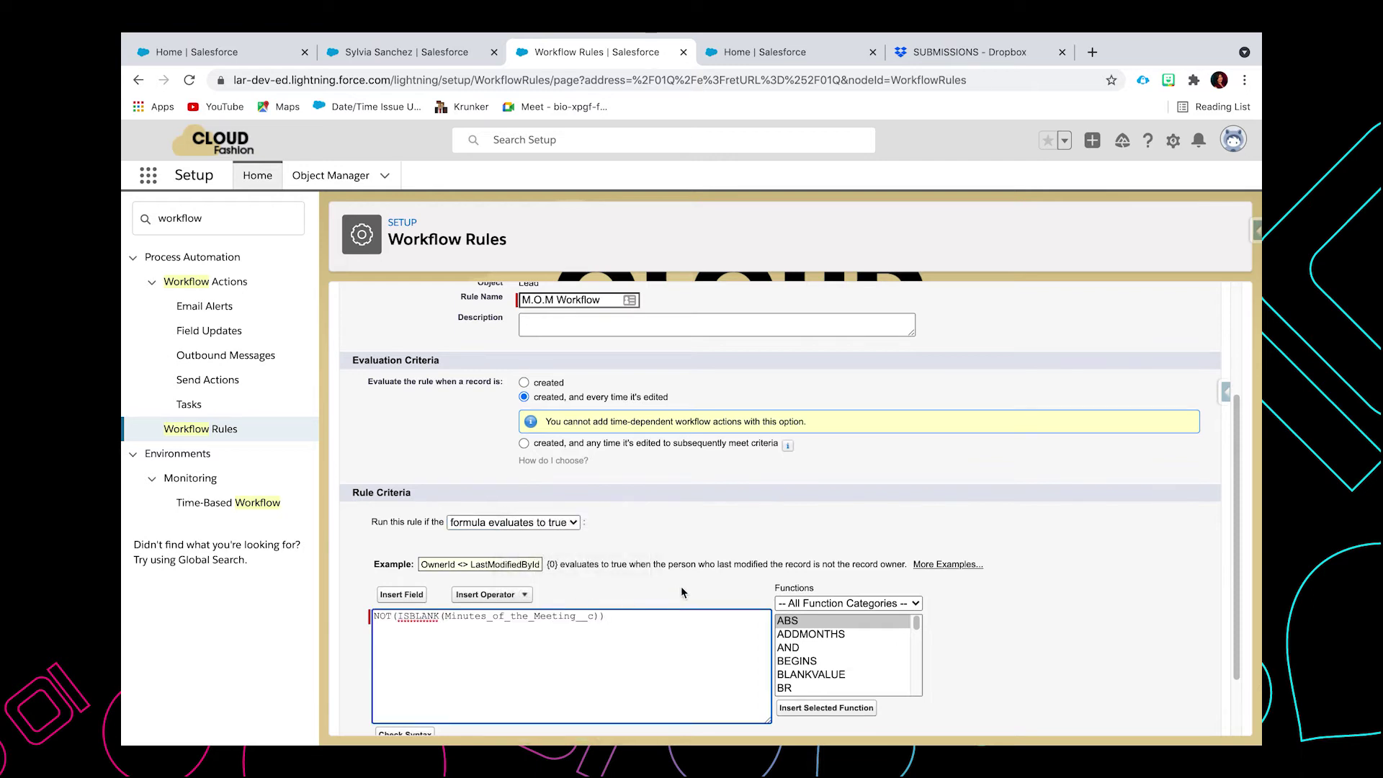
{"action": "scroll", "coordinate": [683, 591], "scroll_direction": "down", "scroll_amount": 2}
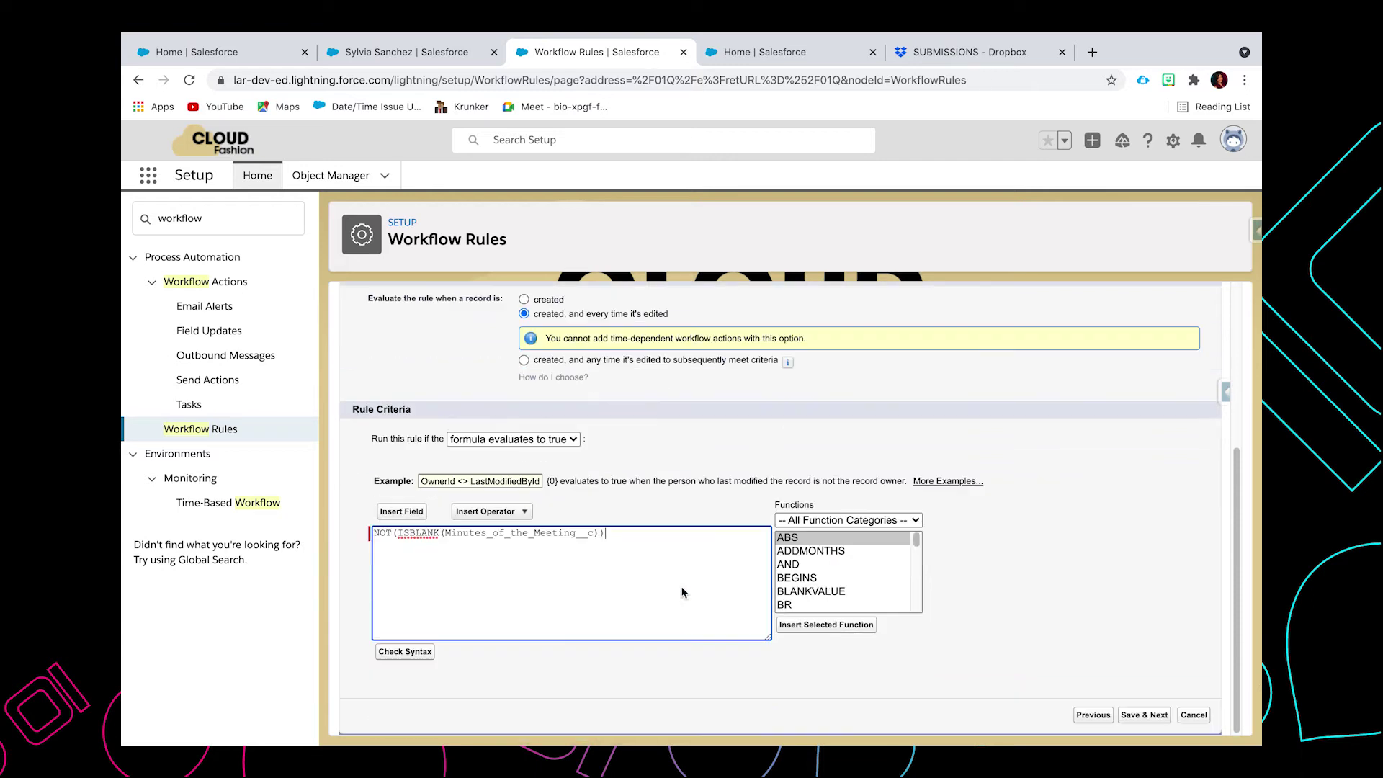
{"action": "left_click", "coordinate": [414, 656]}
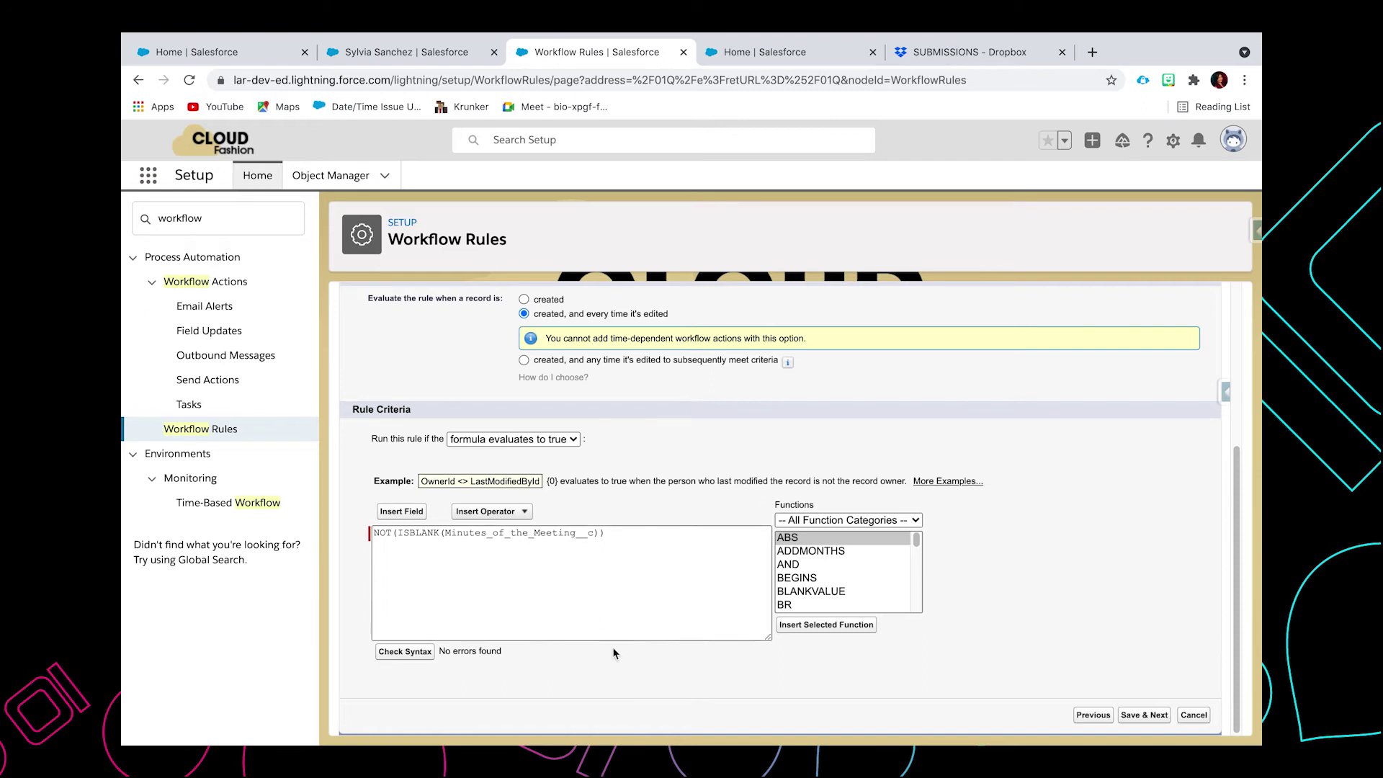
{"action": "left_click", "coordinate": [1144, 719]}
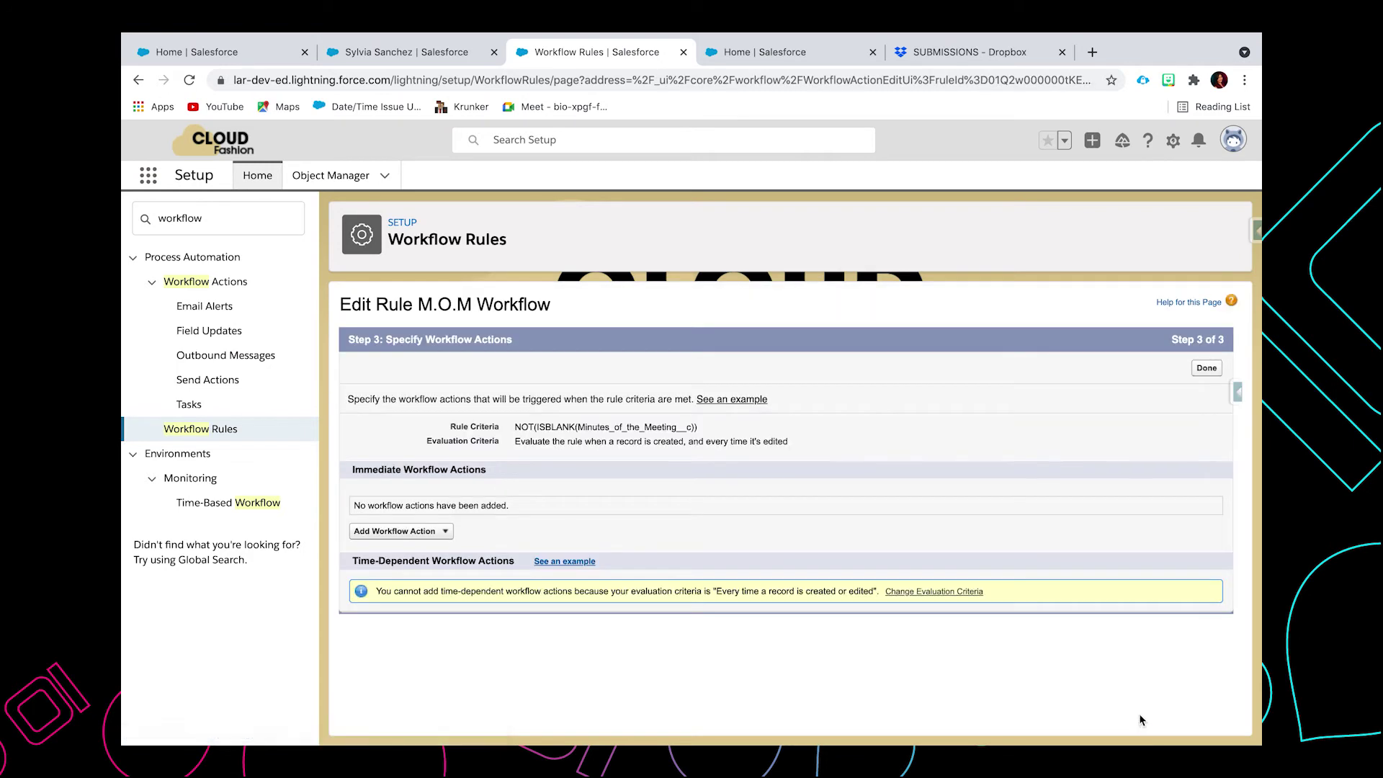
Add a new field update as an immediate workflow action, named "Update Encoded M.O.M" with the auto-filled unique name.
{"action": "left_click", "coordinate": [427, 533]}
{"action": "left_click", "coordinate": [419, 579]}
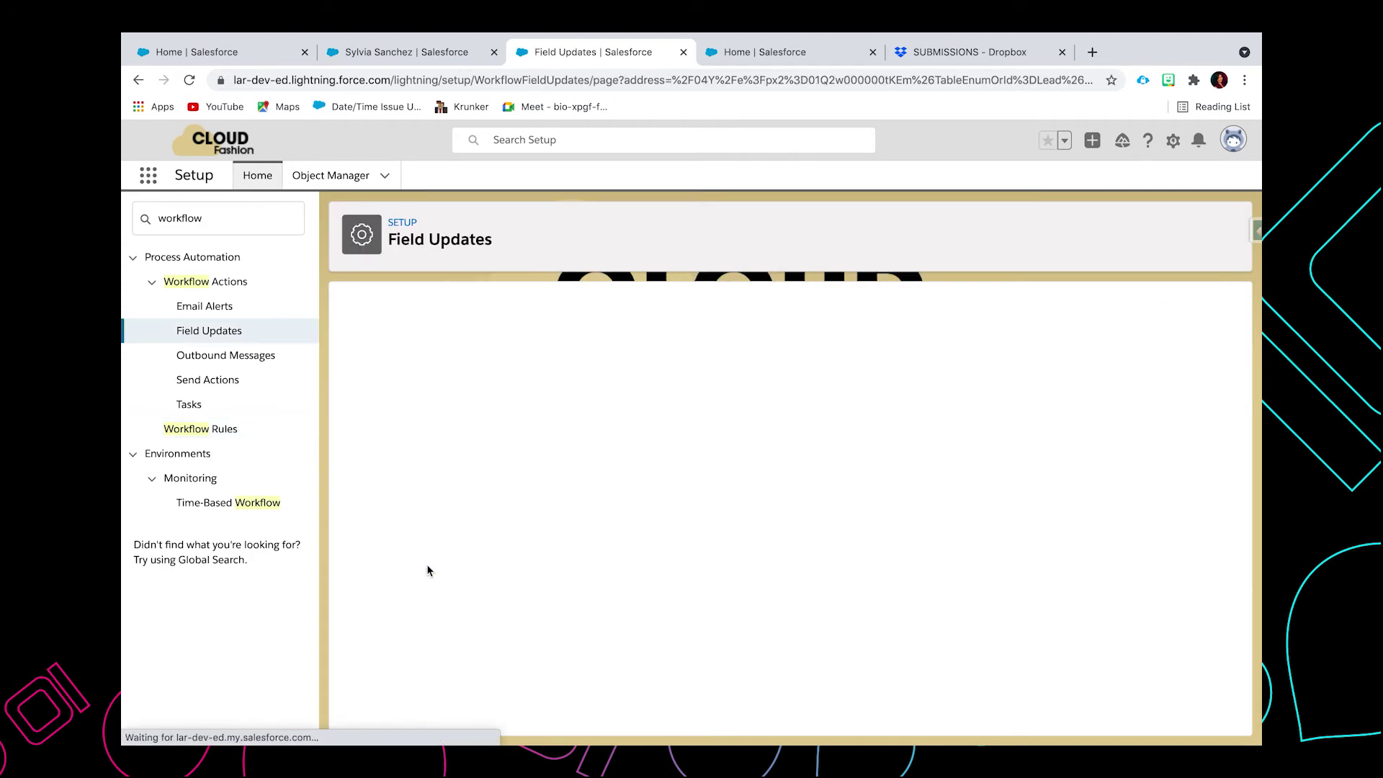
{"action": "left_click", "coordinate": [594, 430]}
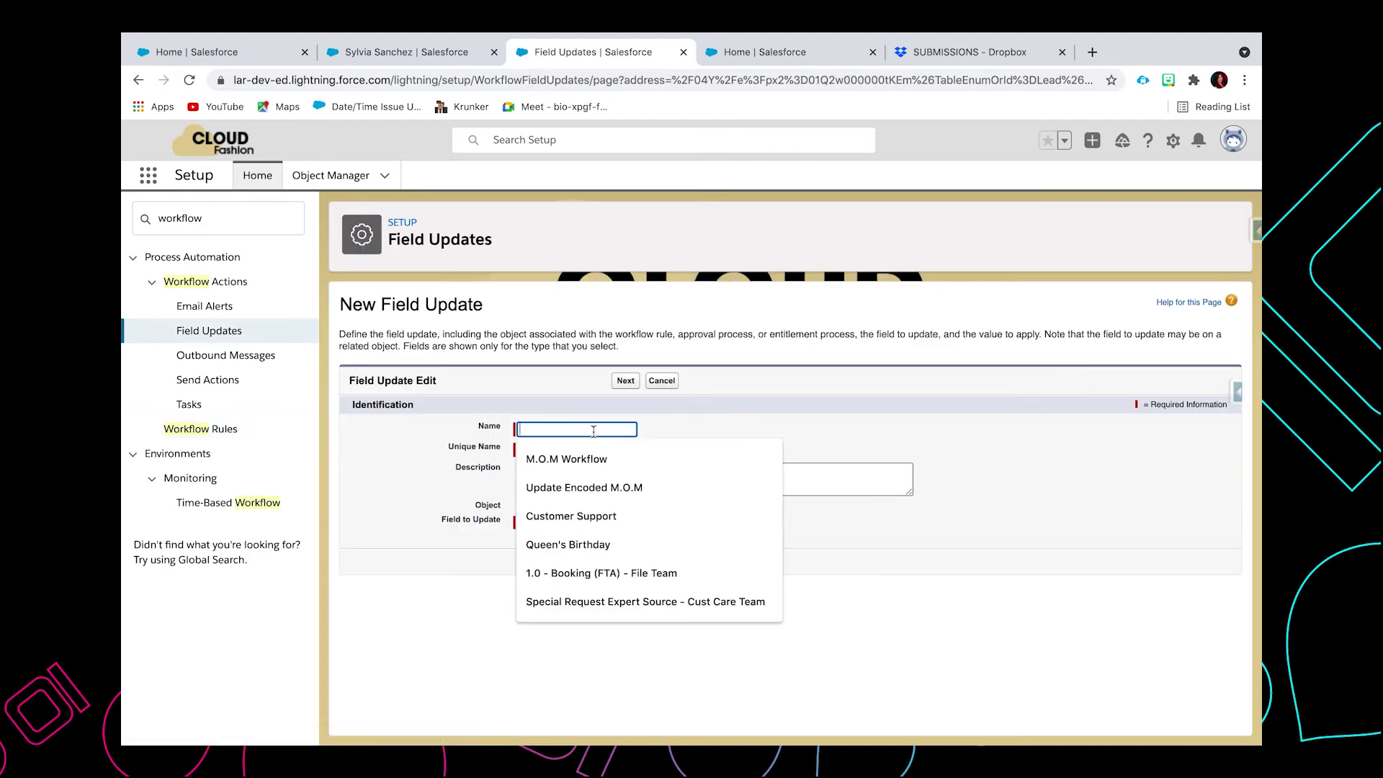
{"action": "type", "text": "Update"}
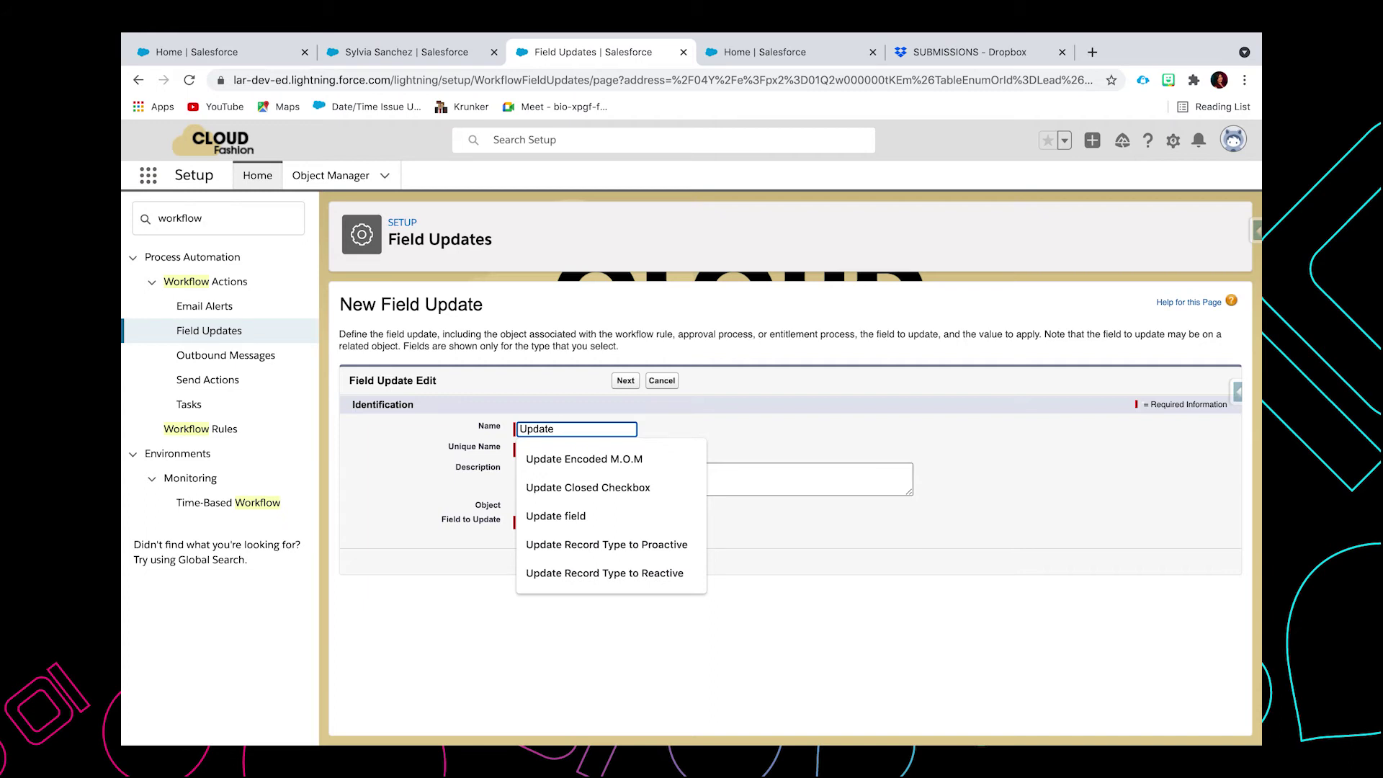
{"action": "type", "text": "Endoce"}
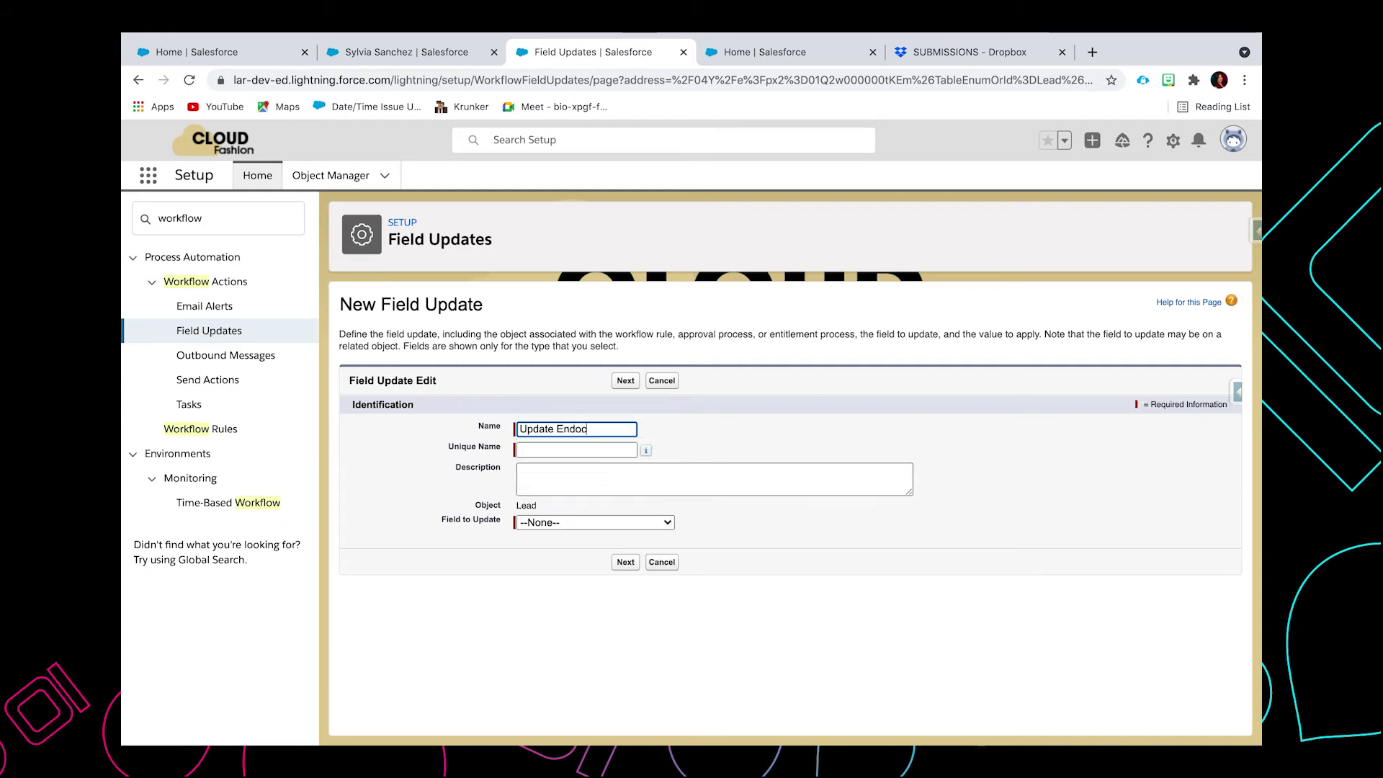
{"action": "key", "text": "BackSpace"}
{"action": "key", "text": "BackSpace"}
{"action": "key", "text": "BackSpace"}
{"action": "key", "text": "BackSpace"}
{"action": "type", "text": "co"}
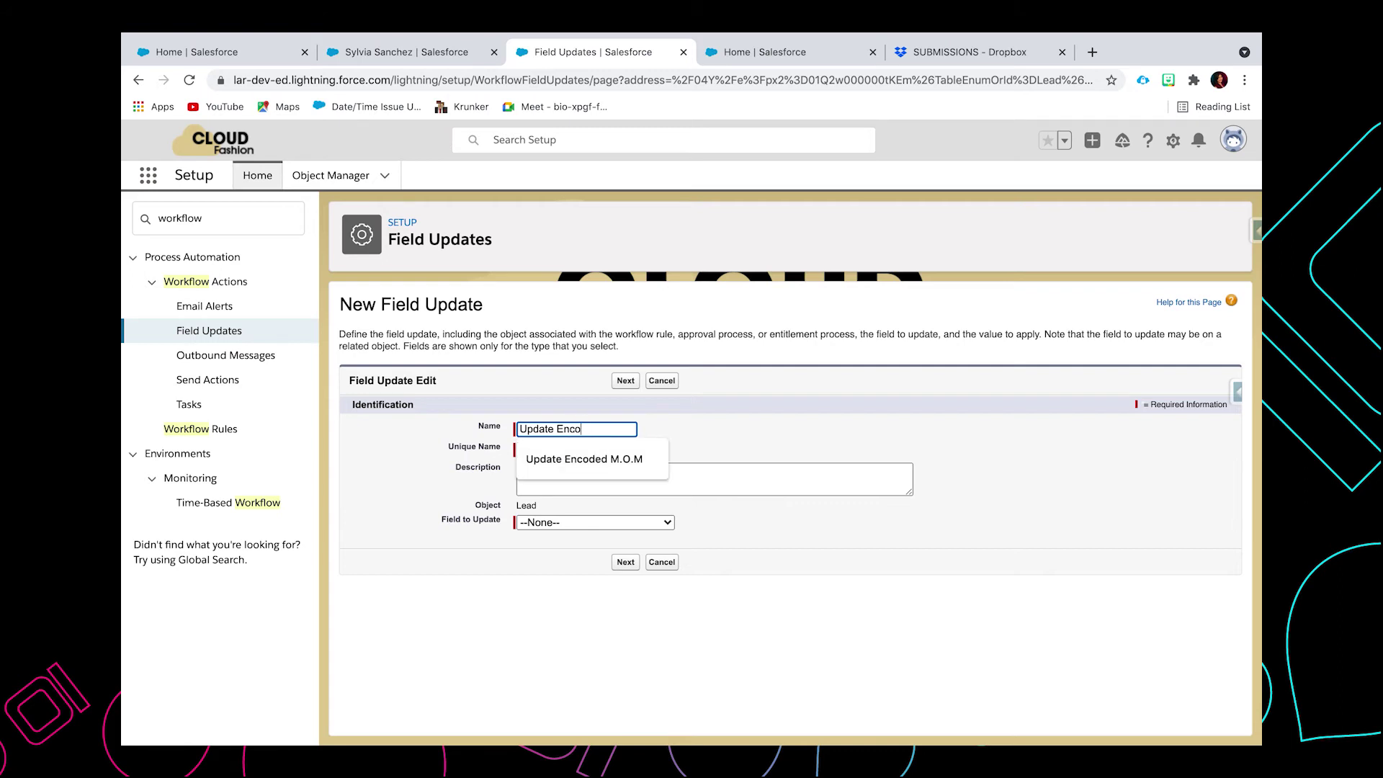
{"action": "type", "text": "ded M.O.M"}
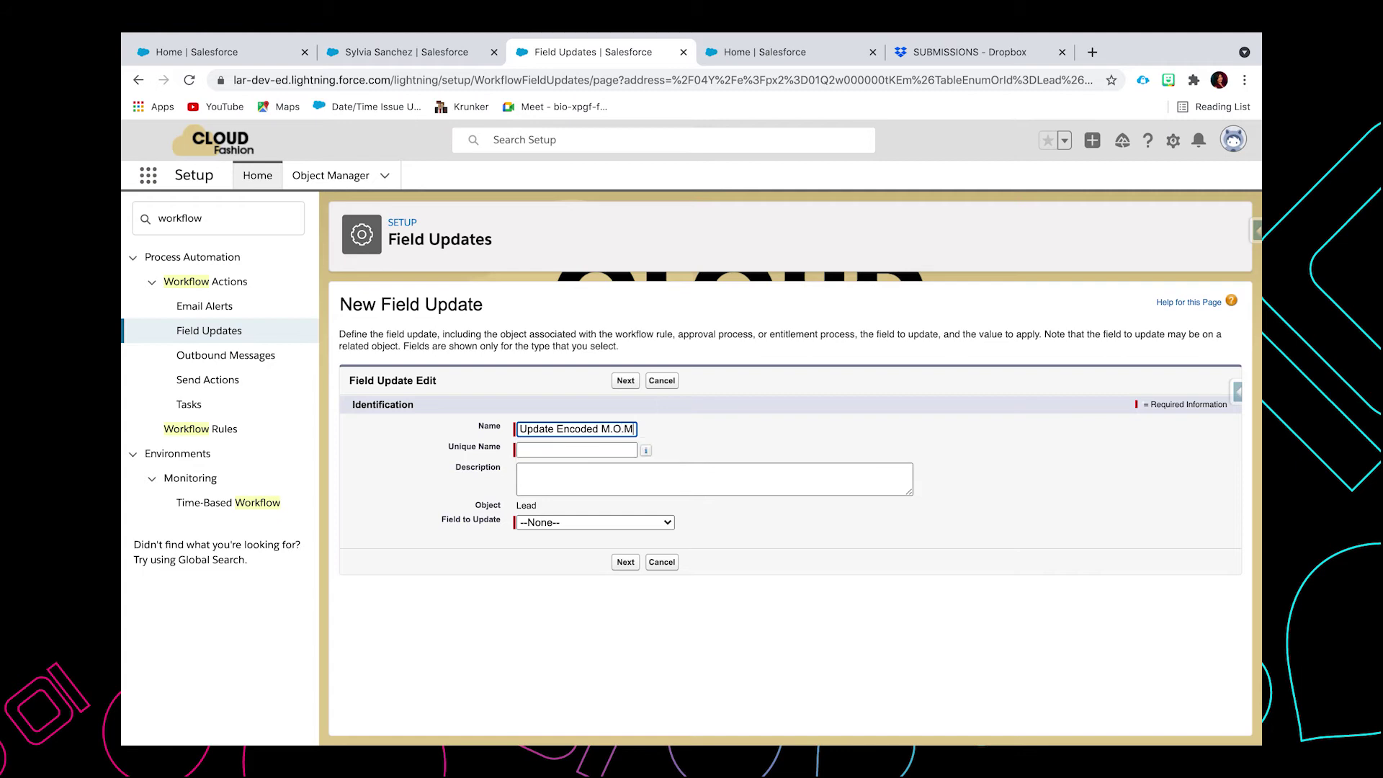
{"action": "left_click", "coordinate": [608, 452]}
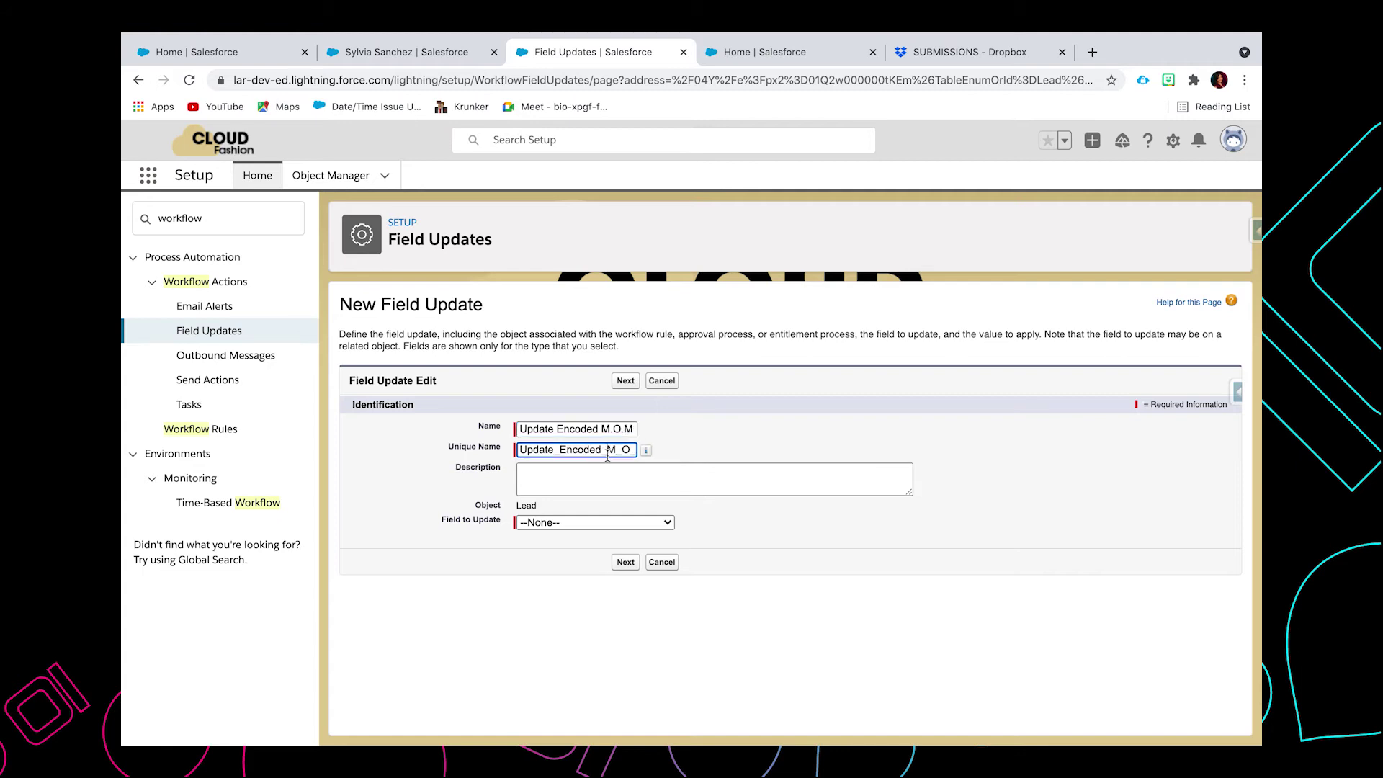
Choose Encoded M.O.M as the field to update, set its checkbox value to True and save the field update.
{"action": "left_click", "coordinate": [587, 523]}
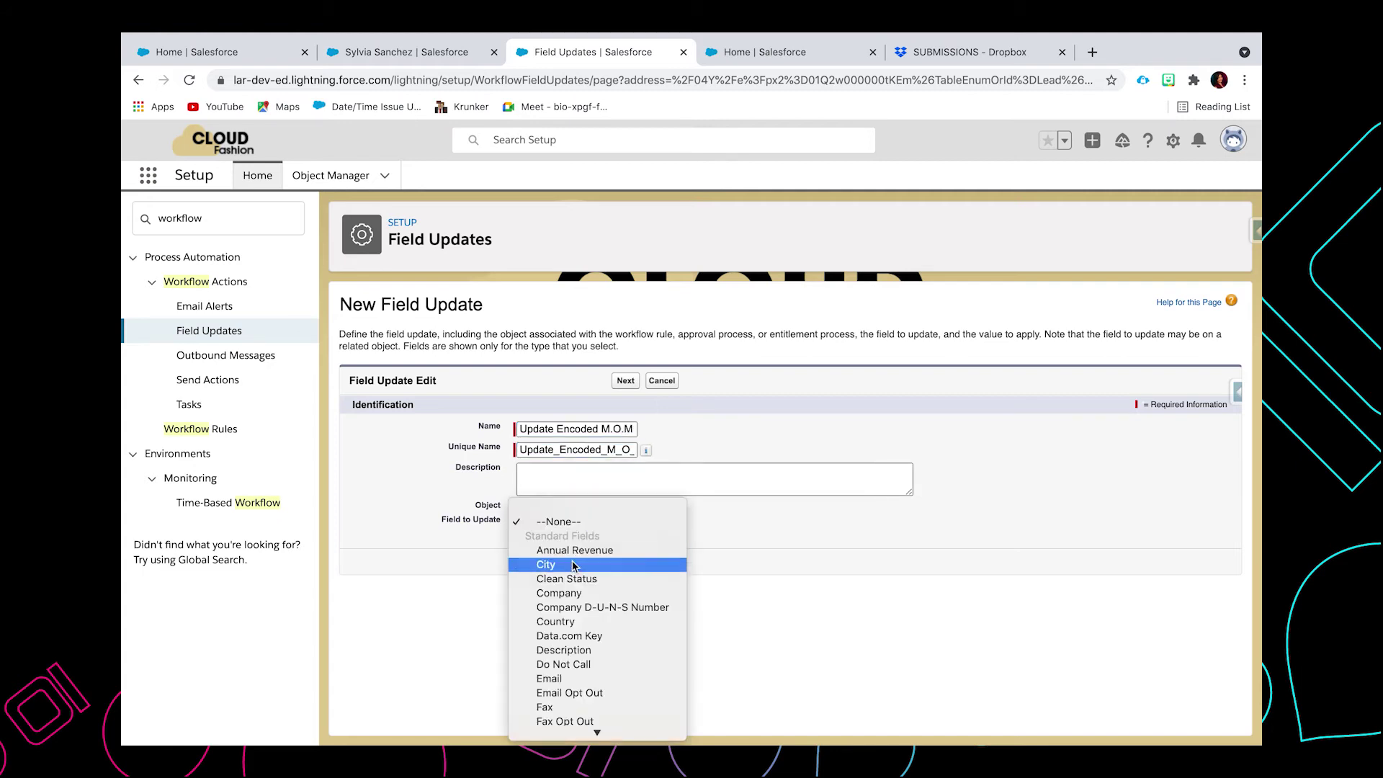
{"action": "scroll", "coordinate": [571, 580], "scroll_direction": "down", "scroll_amount": 5}
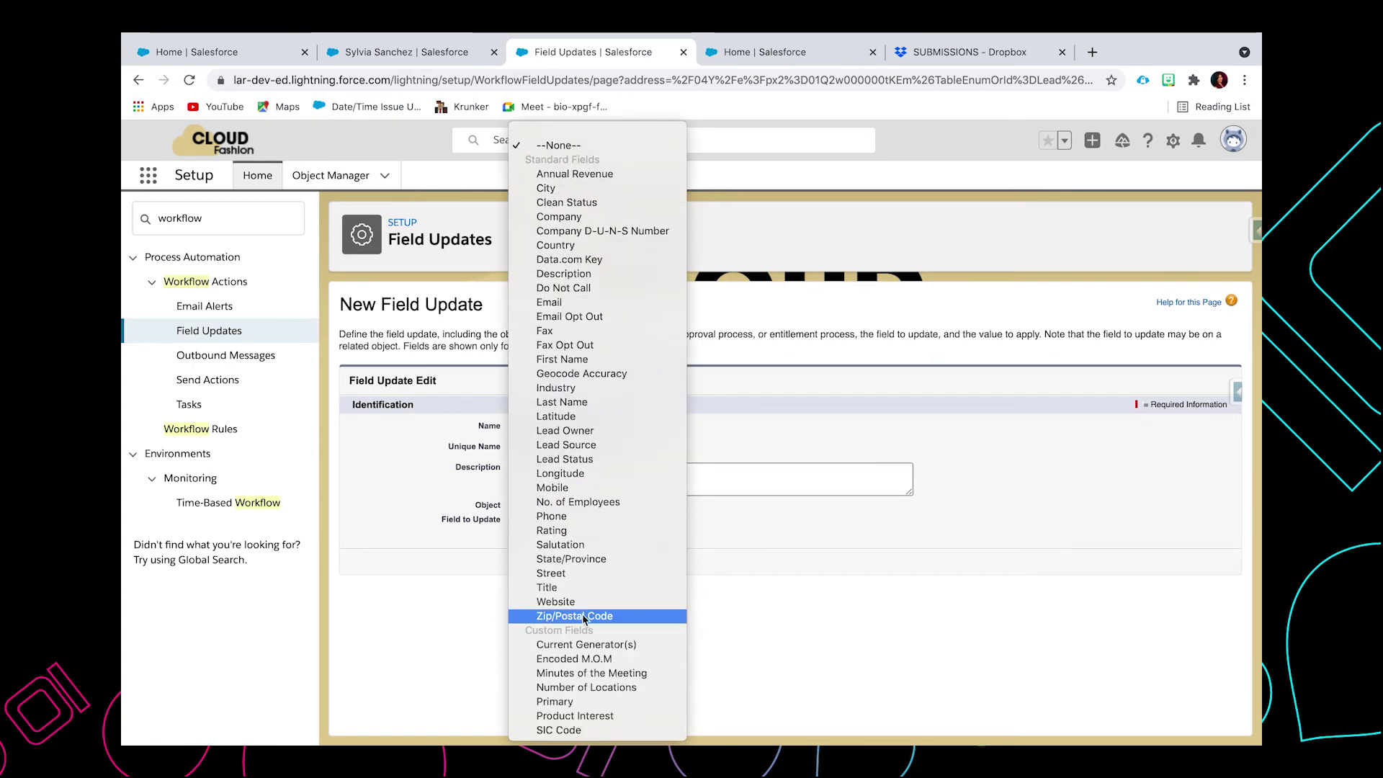
{"action": "left_click", "coordinate": [585, 659]}
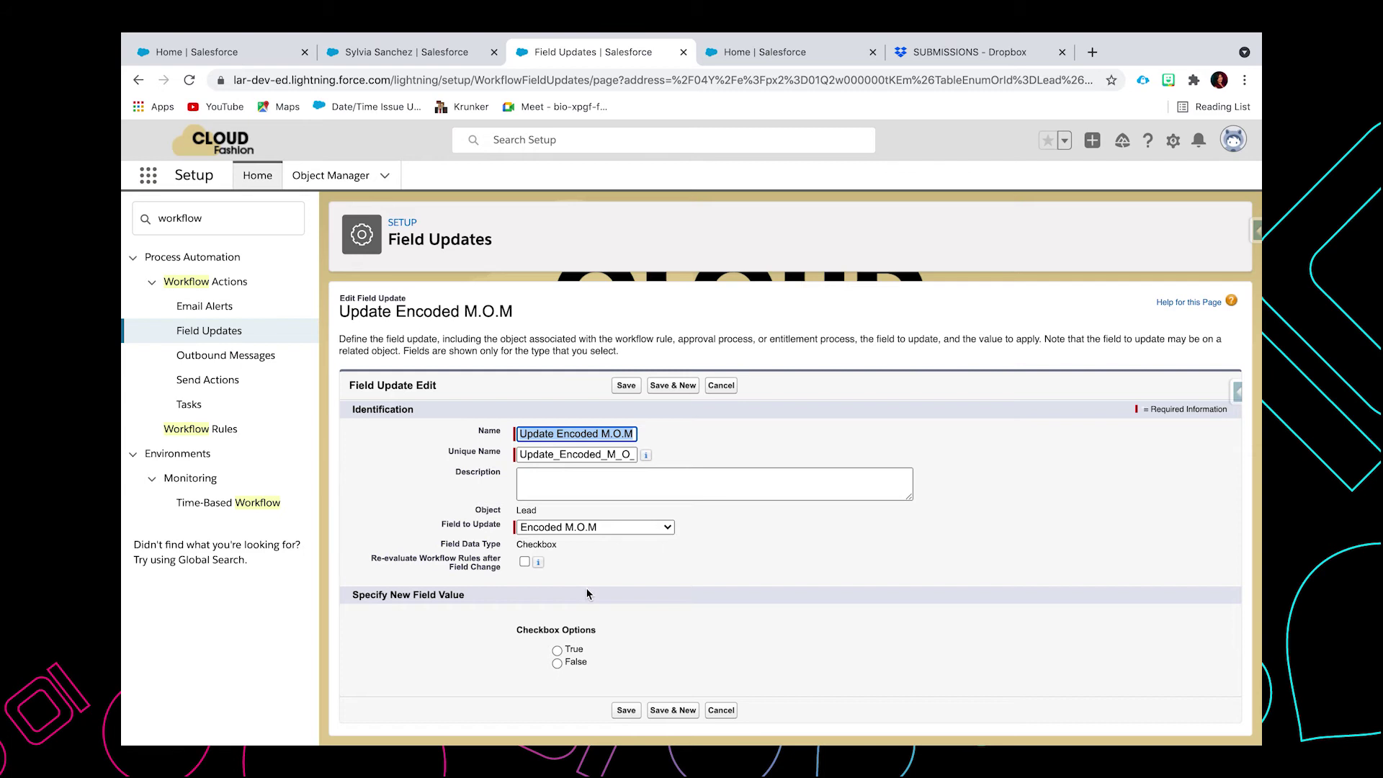
{"action": "left_click", "coordinate": [556, 651]}
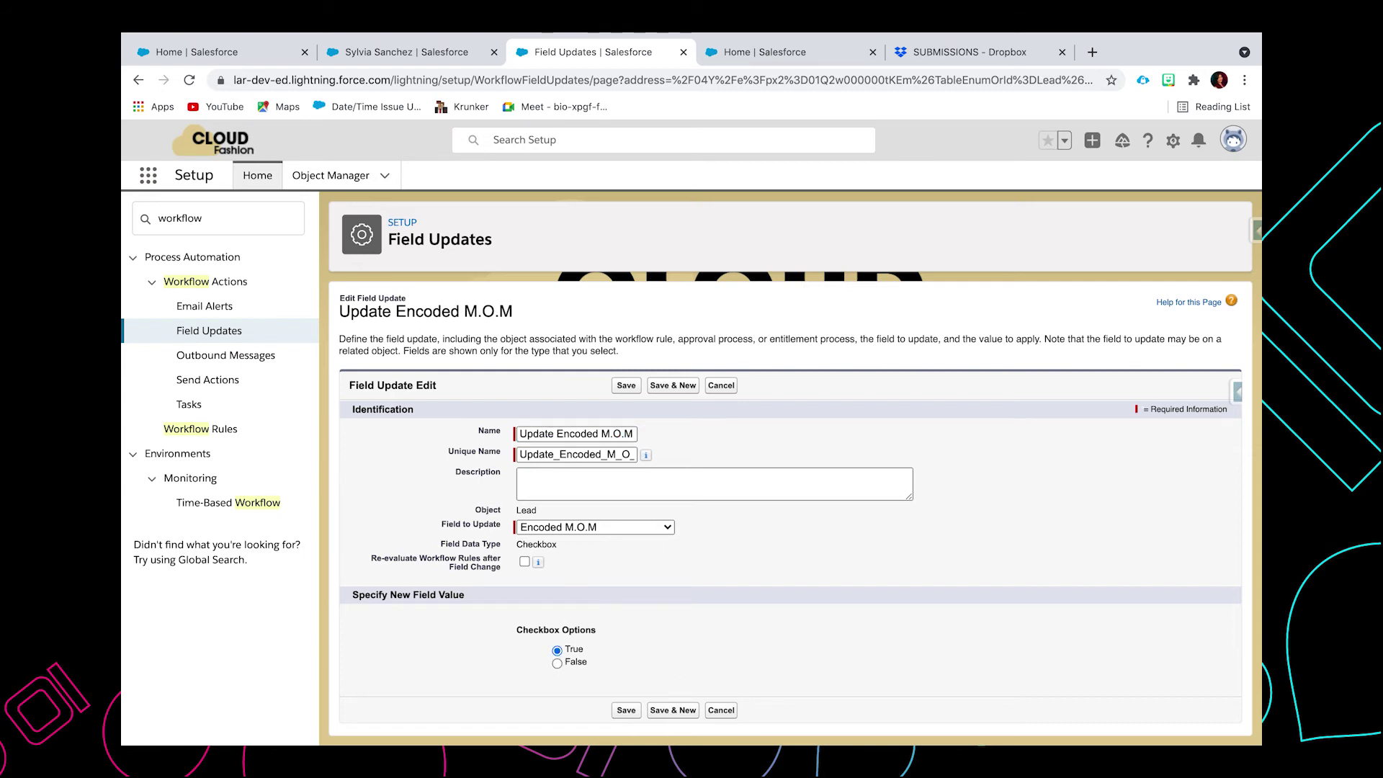
{"action": "left_click", "coordinate": [626, 711]}
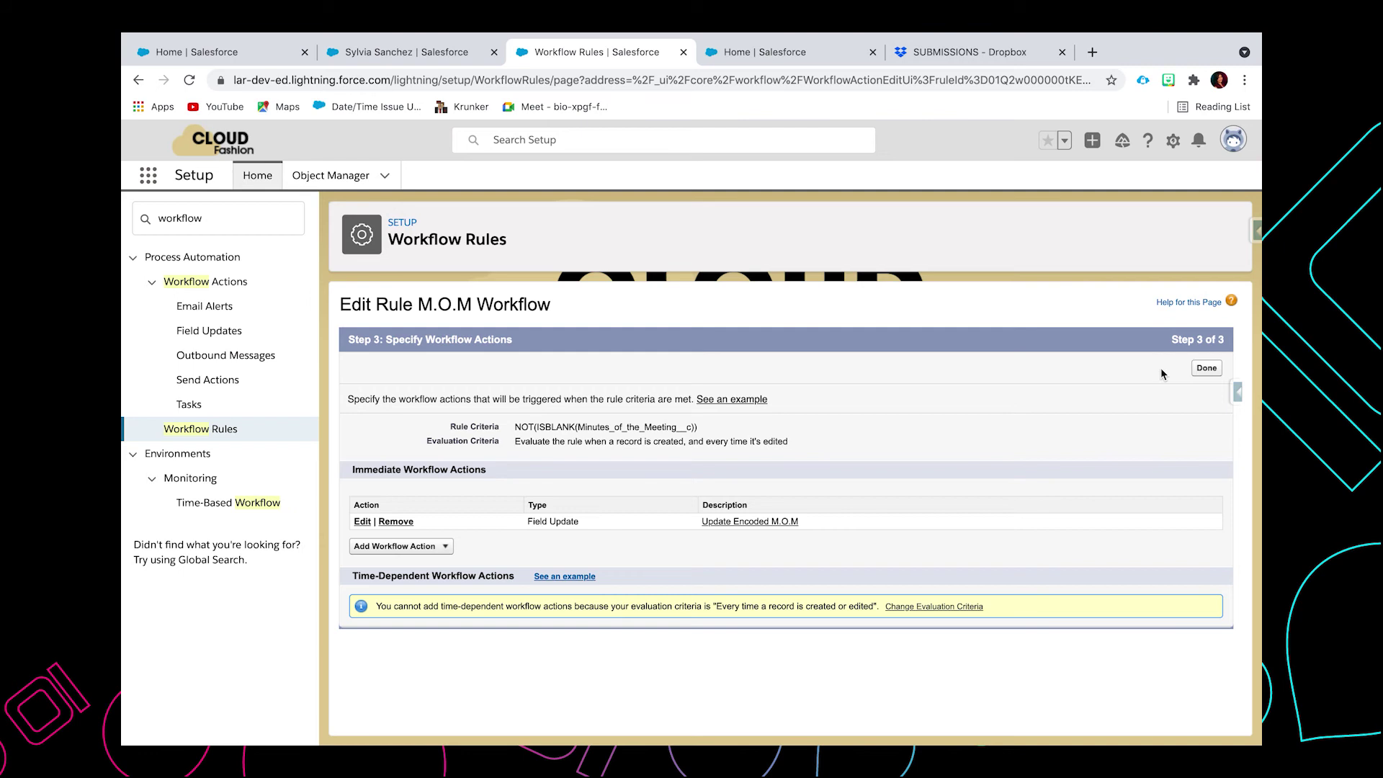
Finish specifying the workflow actions and activate the M.O.M Workflow rule.
{"action": "left_click", "coordinate": [1201, 369]}
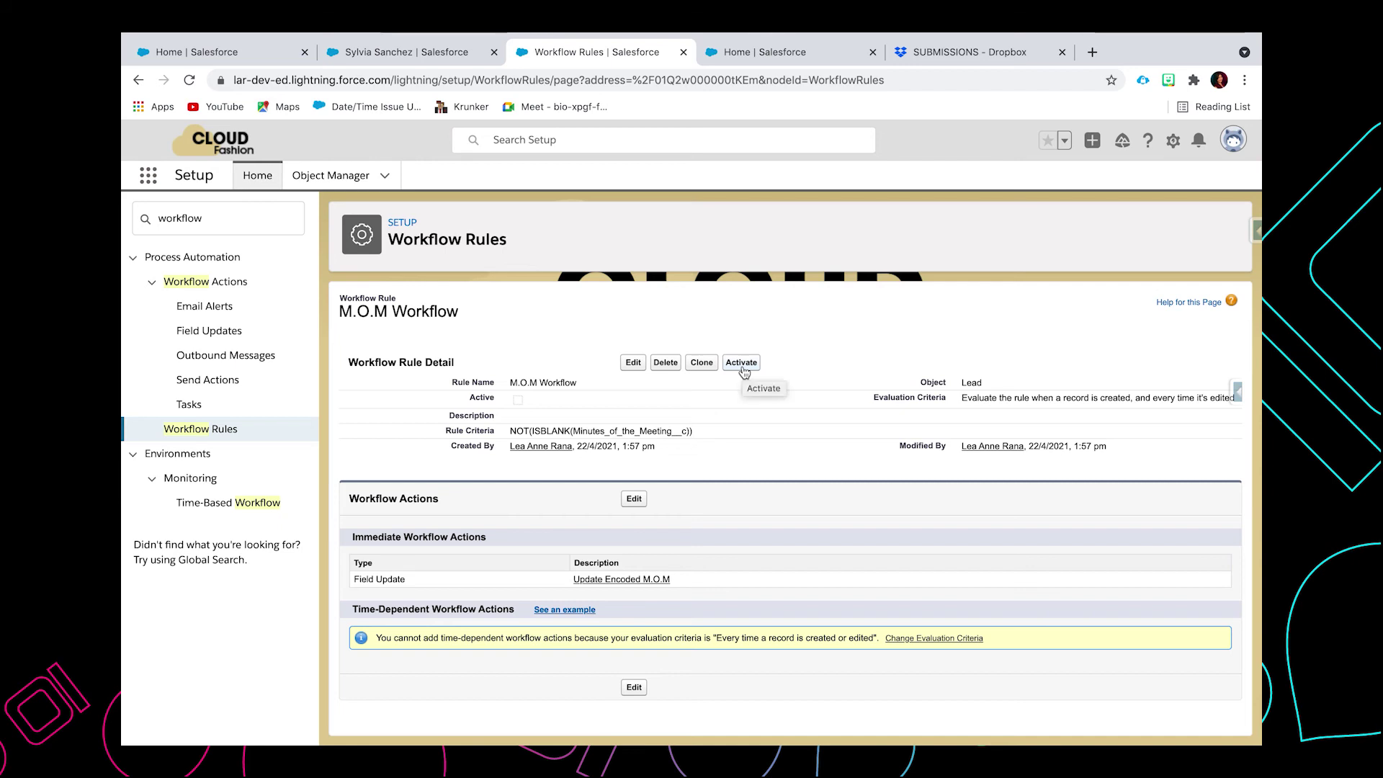
{"action": "left_click", "coordinate": [742, 363]}
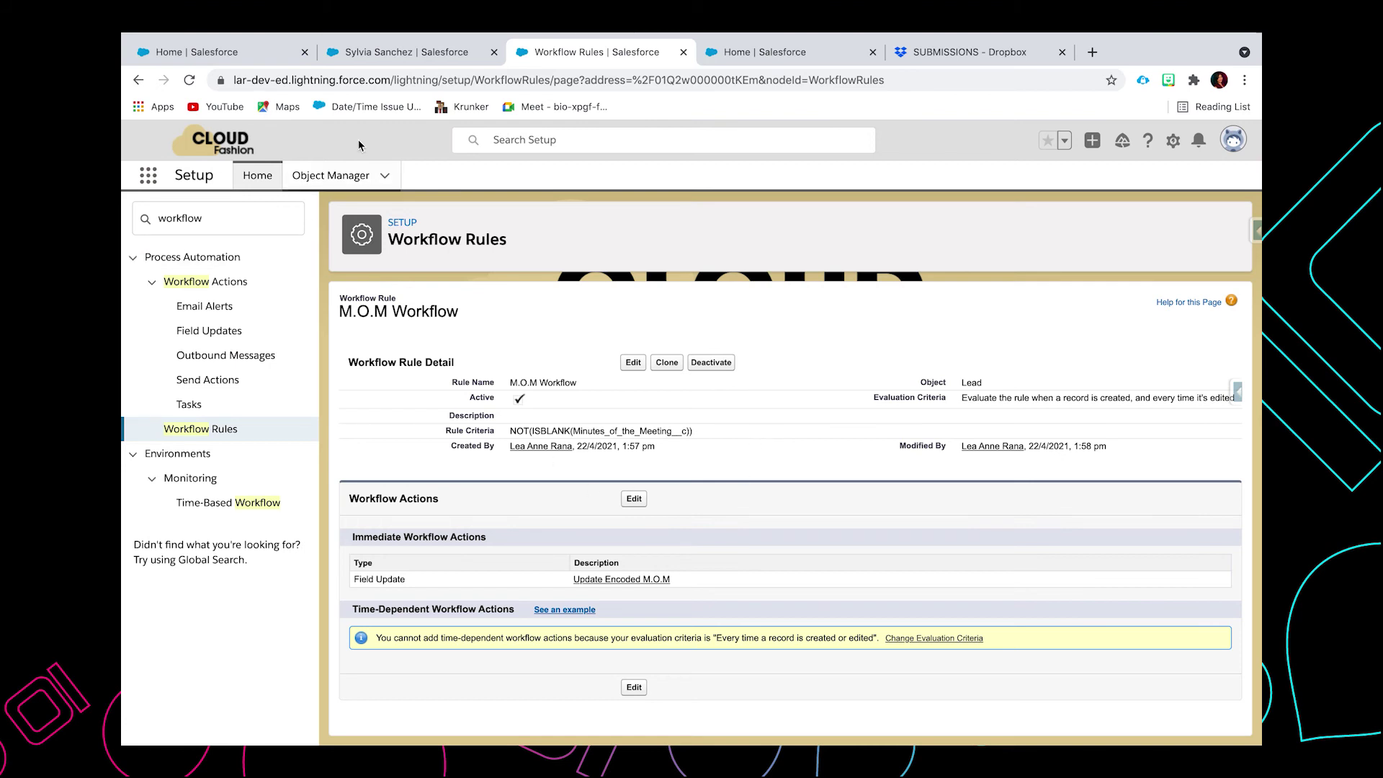
Return to the open lead record, enter "I hope it will work!" as its Minutes of the Meeting and save the record.
{"action": "left_click", "coordinate": [373, 64]}
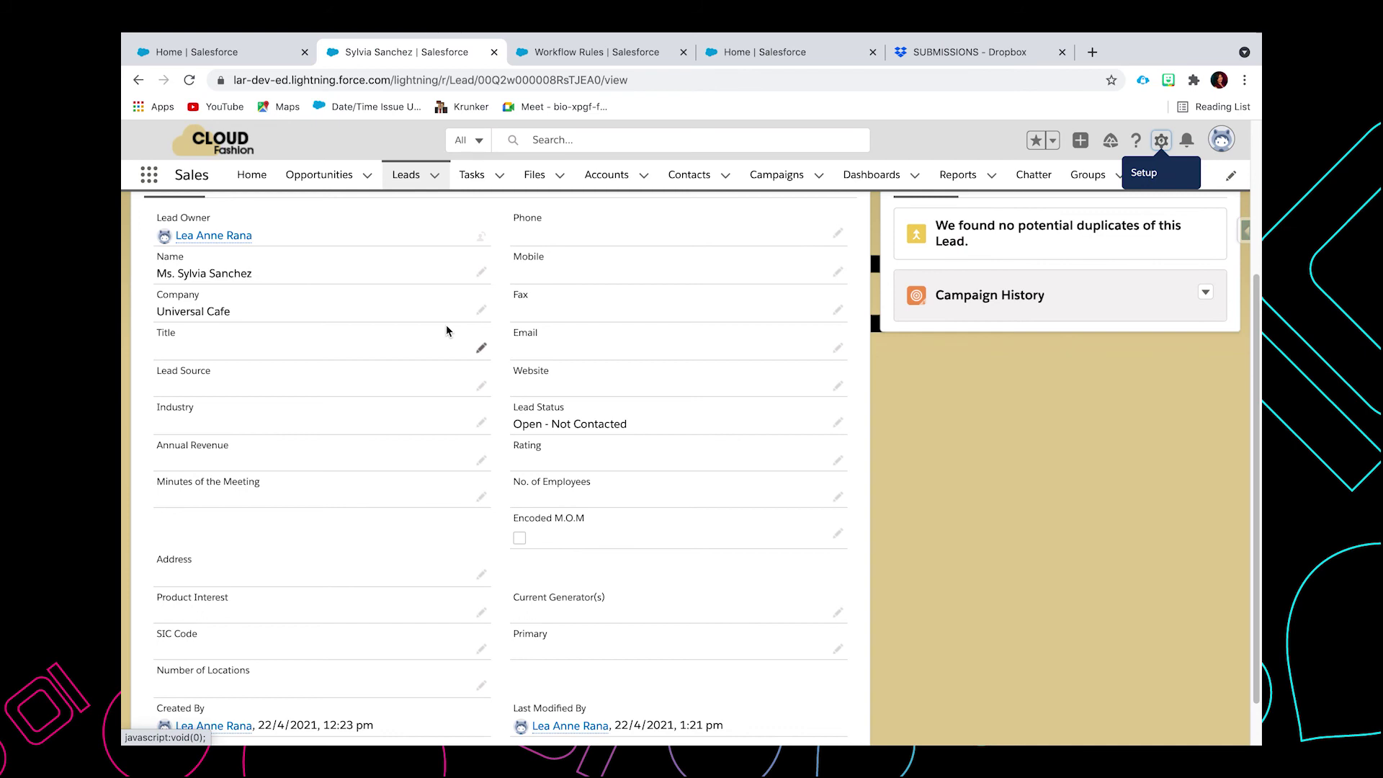
{"action": "left_click", "coordinate": [480, 496]}
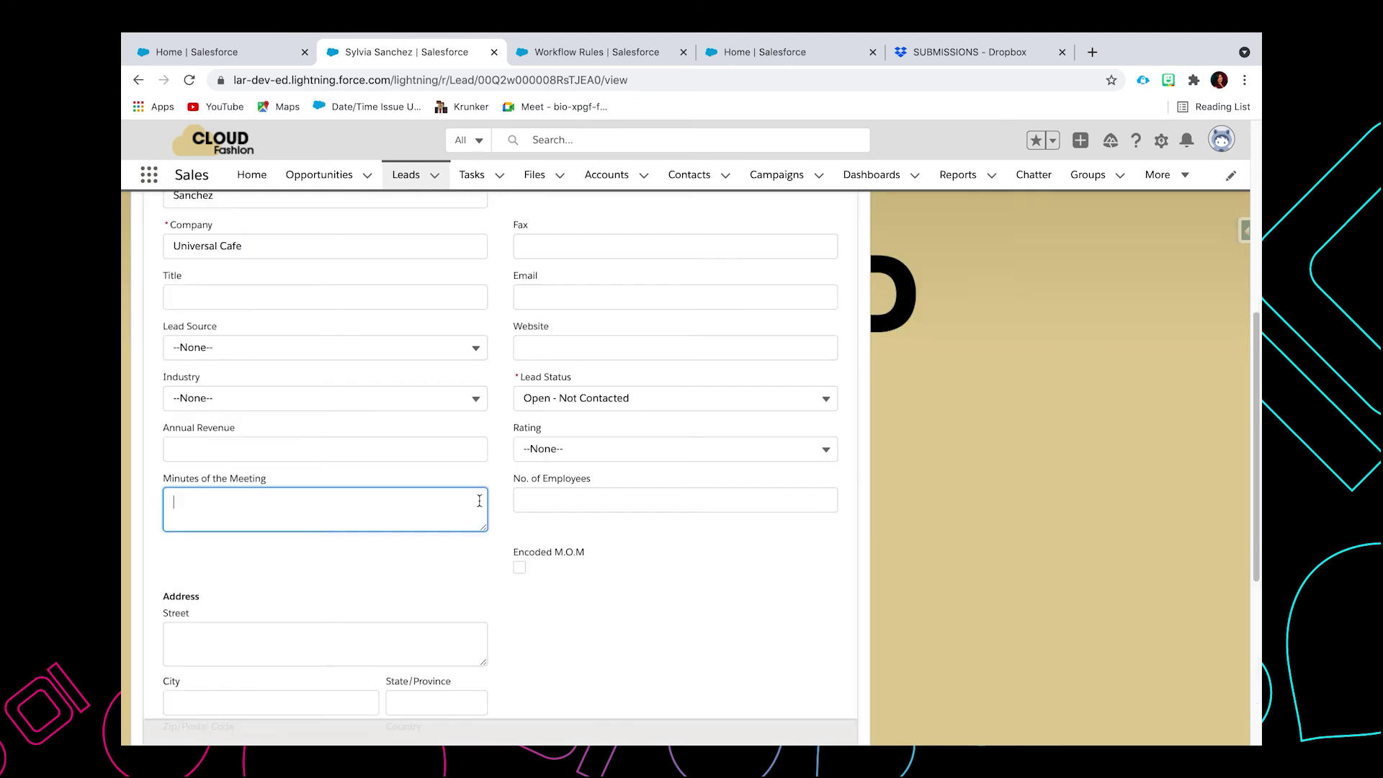
{"action": "type", "text": "I hope it will work!"}
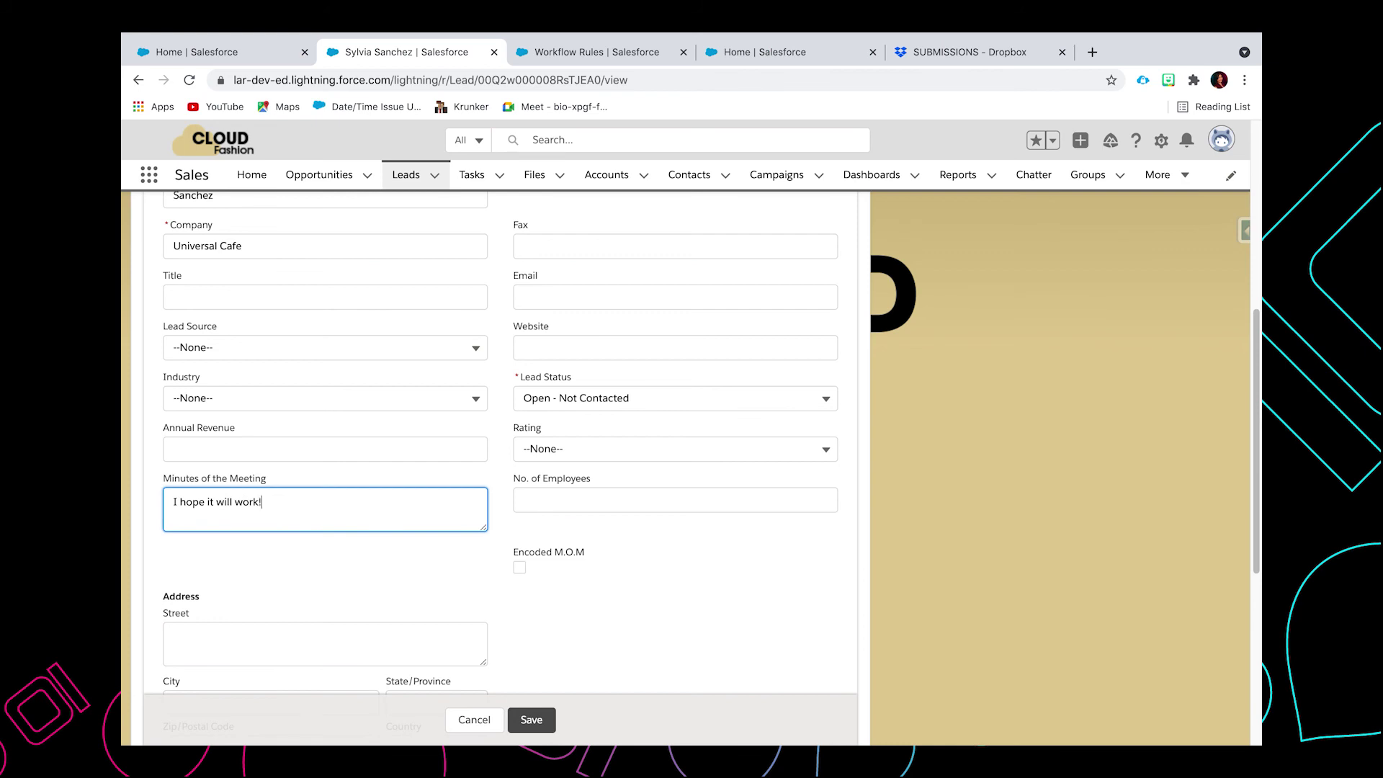
{"action": "left_click", "coordinate": [533, 719]}
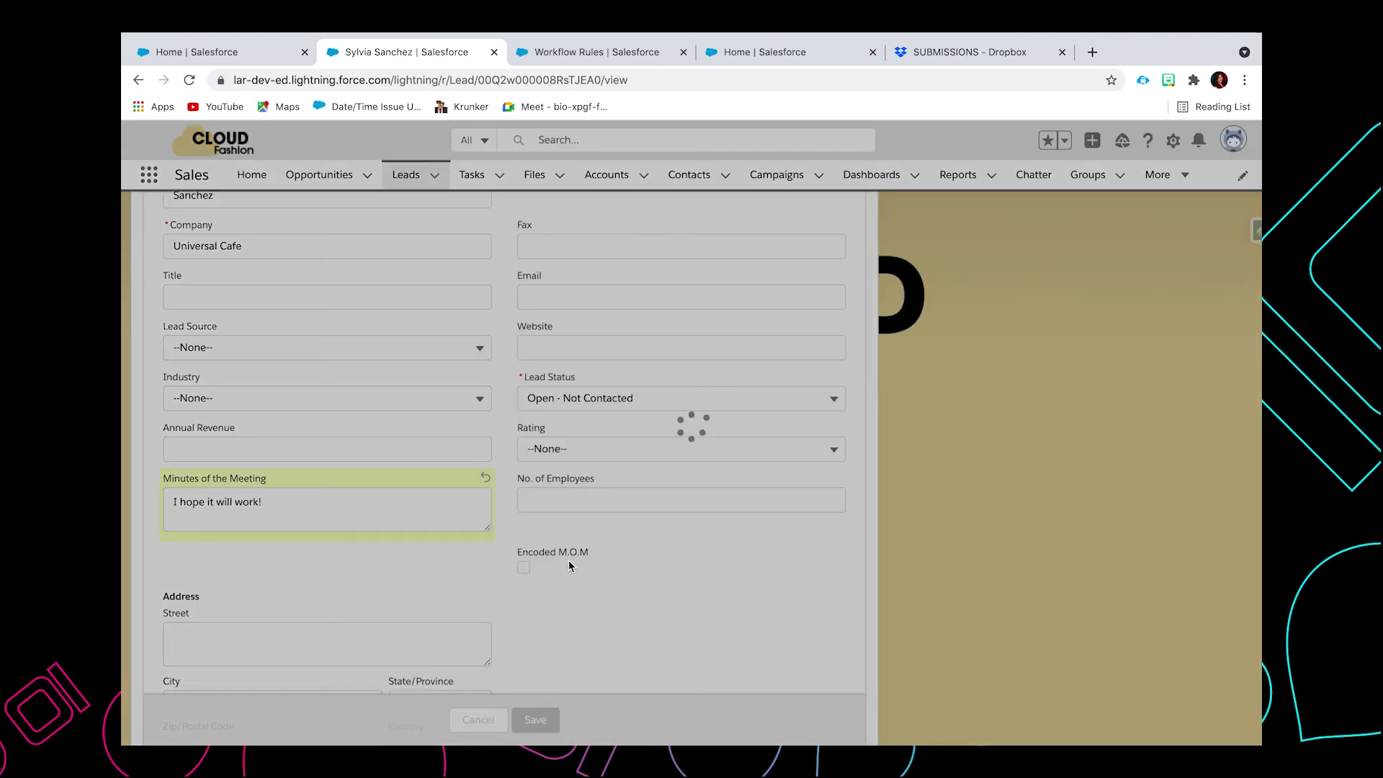